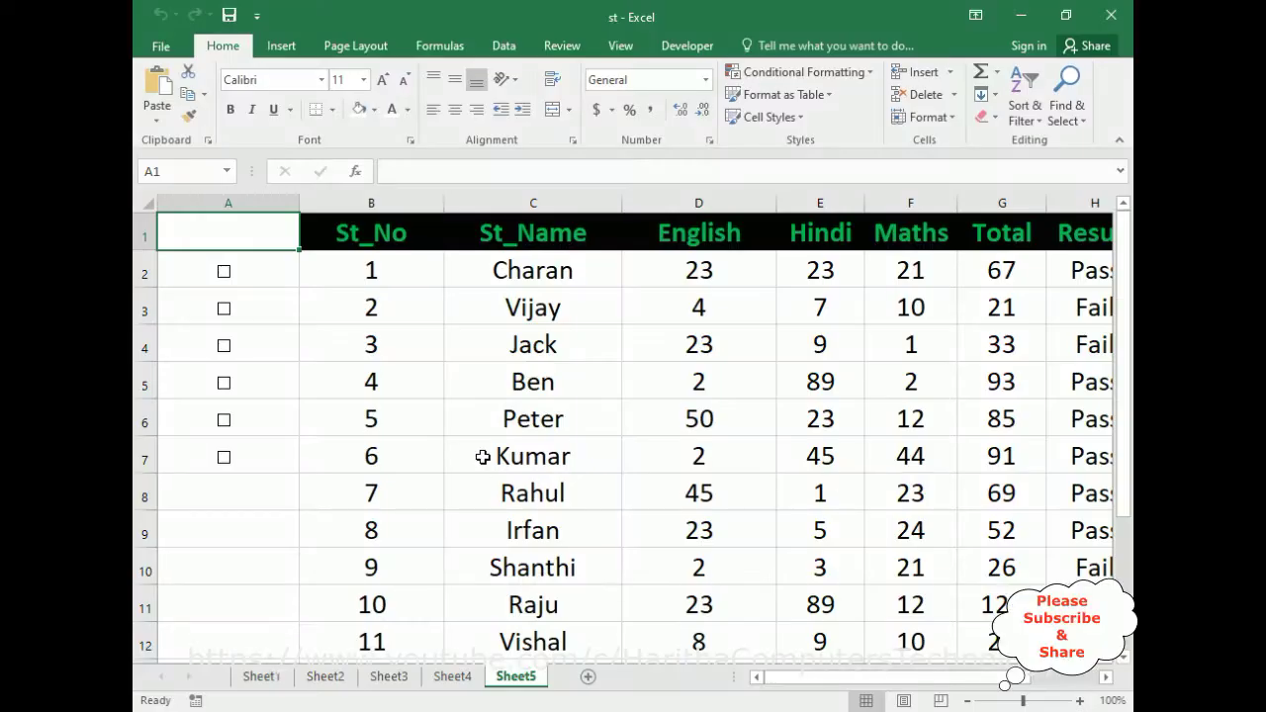
- Test the row highlighting by ticking and clearing checkboxes in rows 2, 3, 4, 5 and 7
click(225, 349)
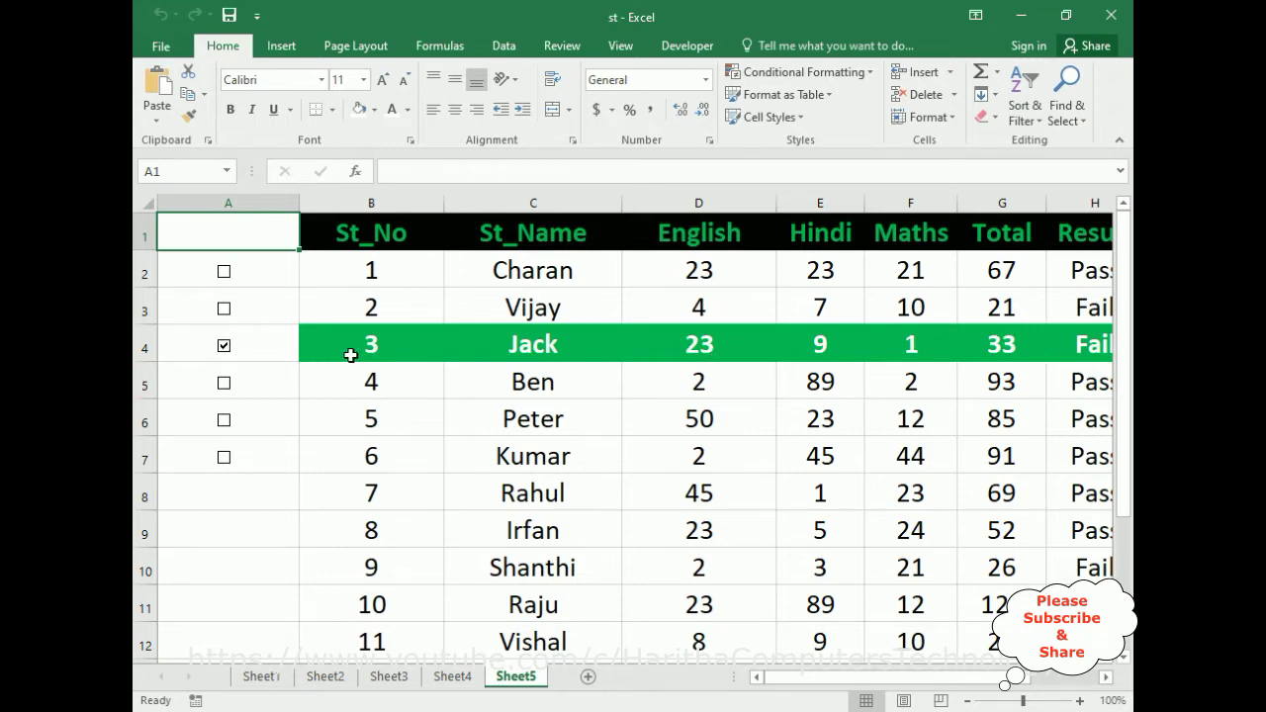
click(224, 347)
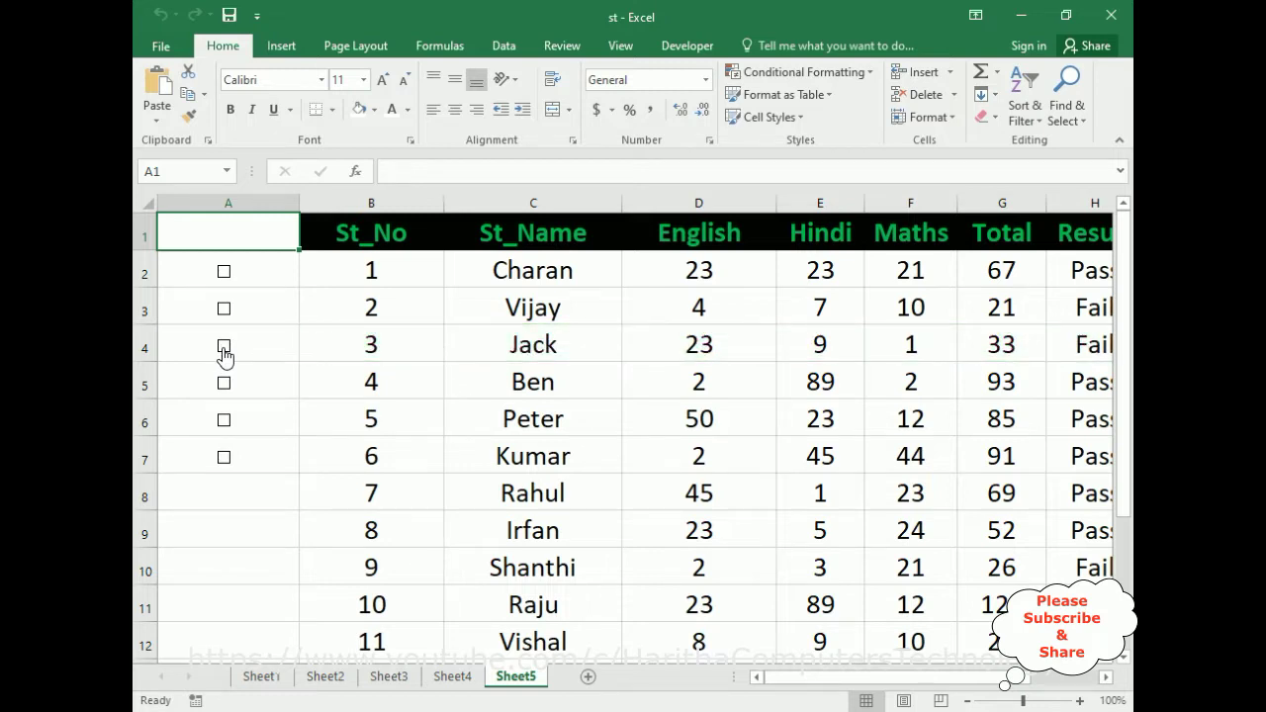
click(224, 383)
click(224, 310)
click(224, 457)
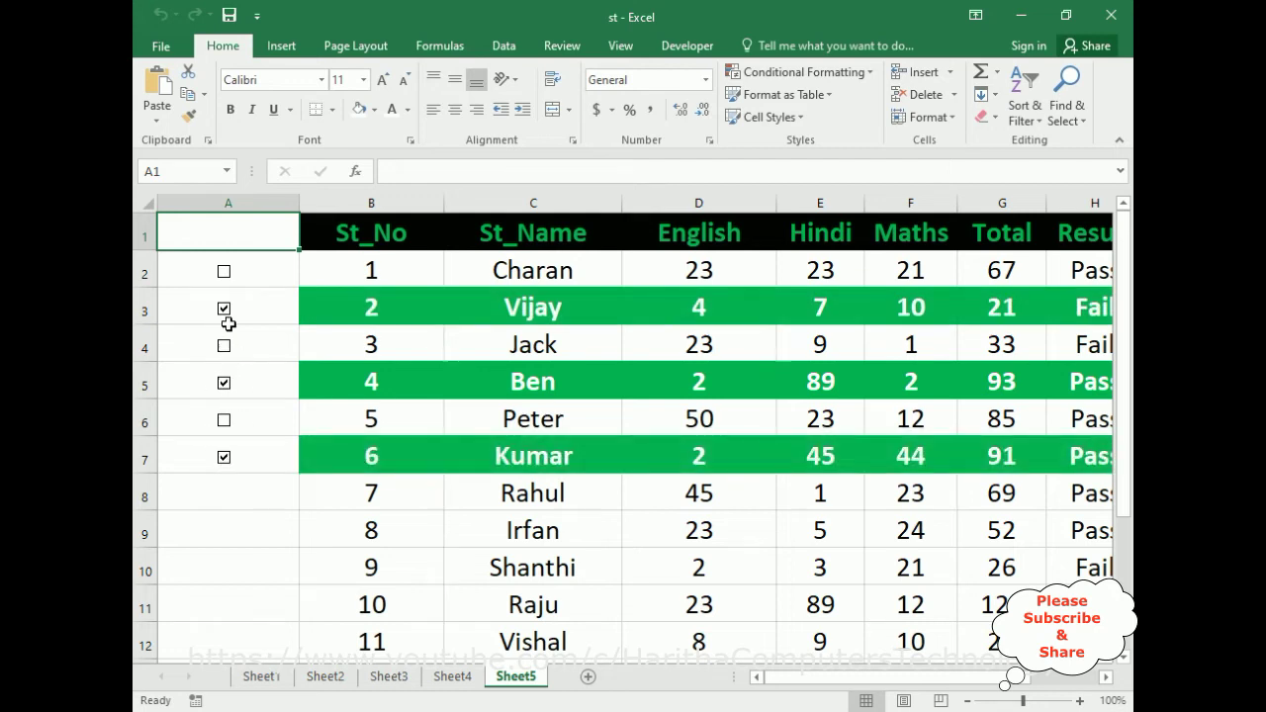
click(225, 279)
click(225, 280)
click(224, 310)
click(224, 385)
click(224, 458)
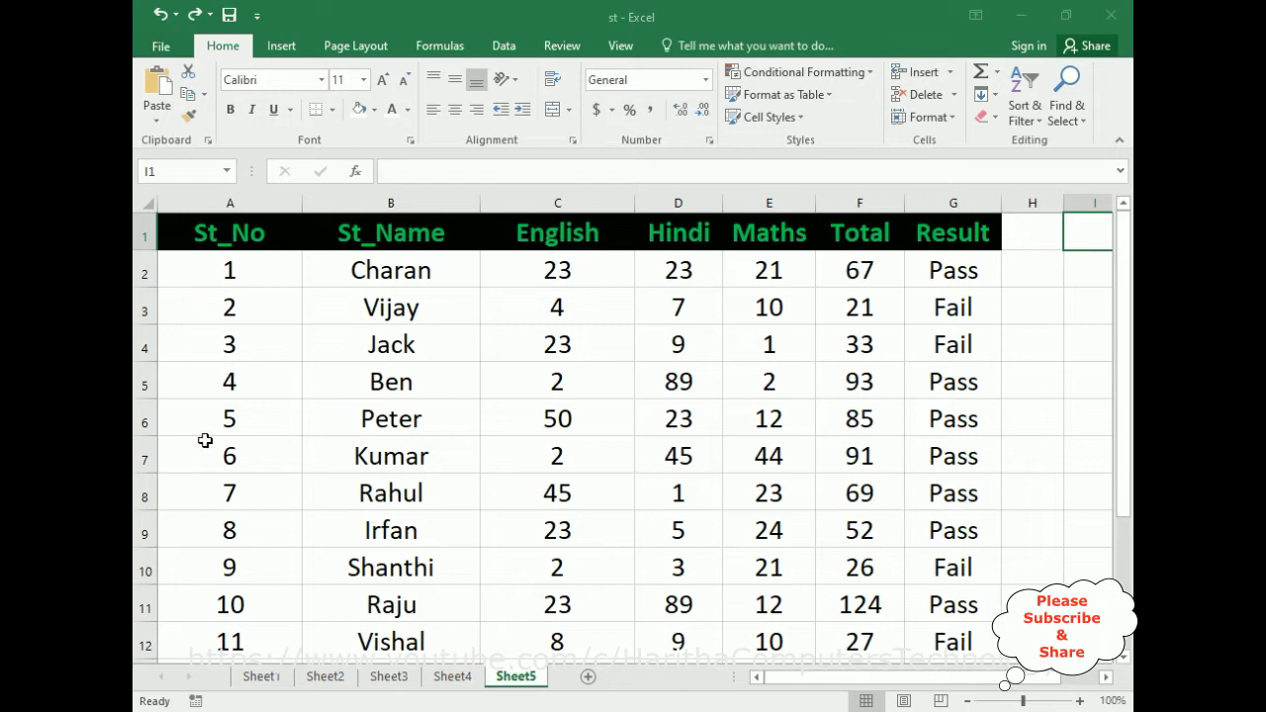
- Insert a blank column before St_No, widen it to roughly twice its width, and select cell A2
right_click(206, 211)
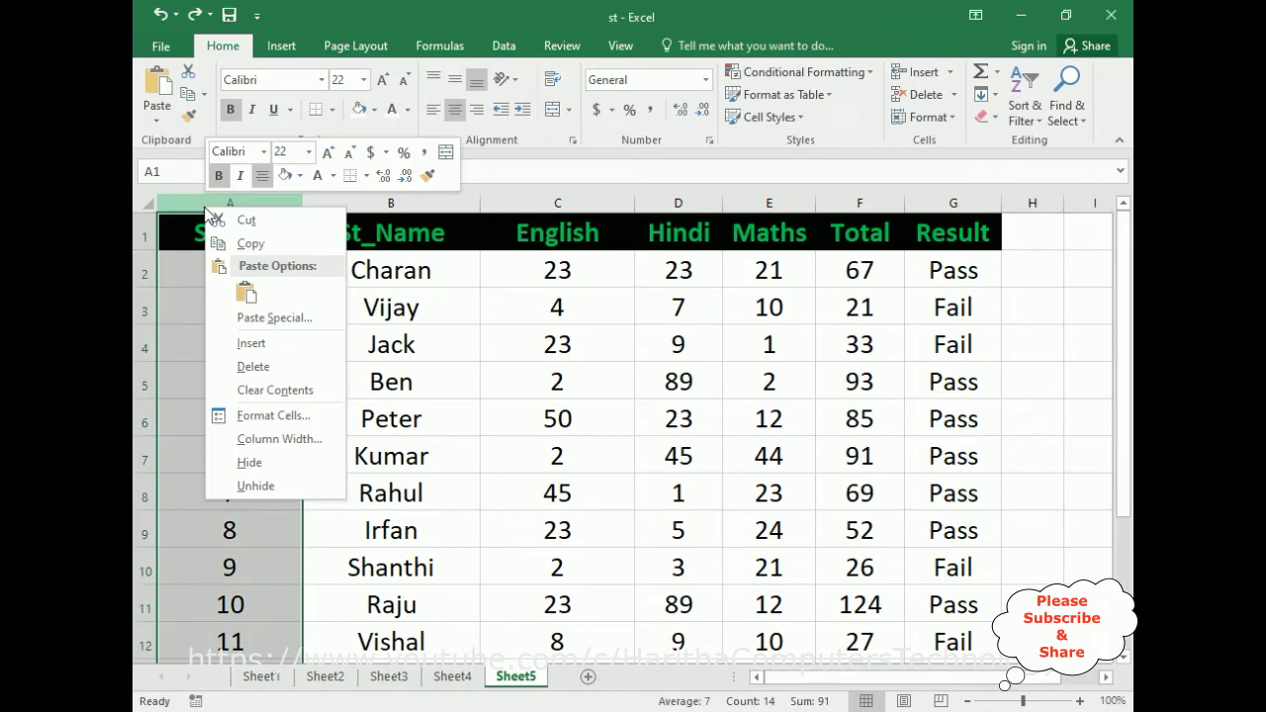
click(253, 346)
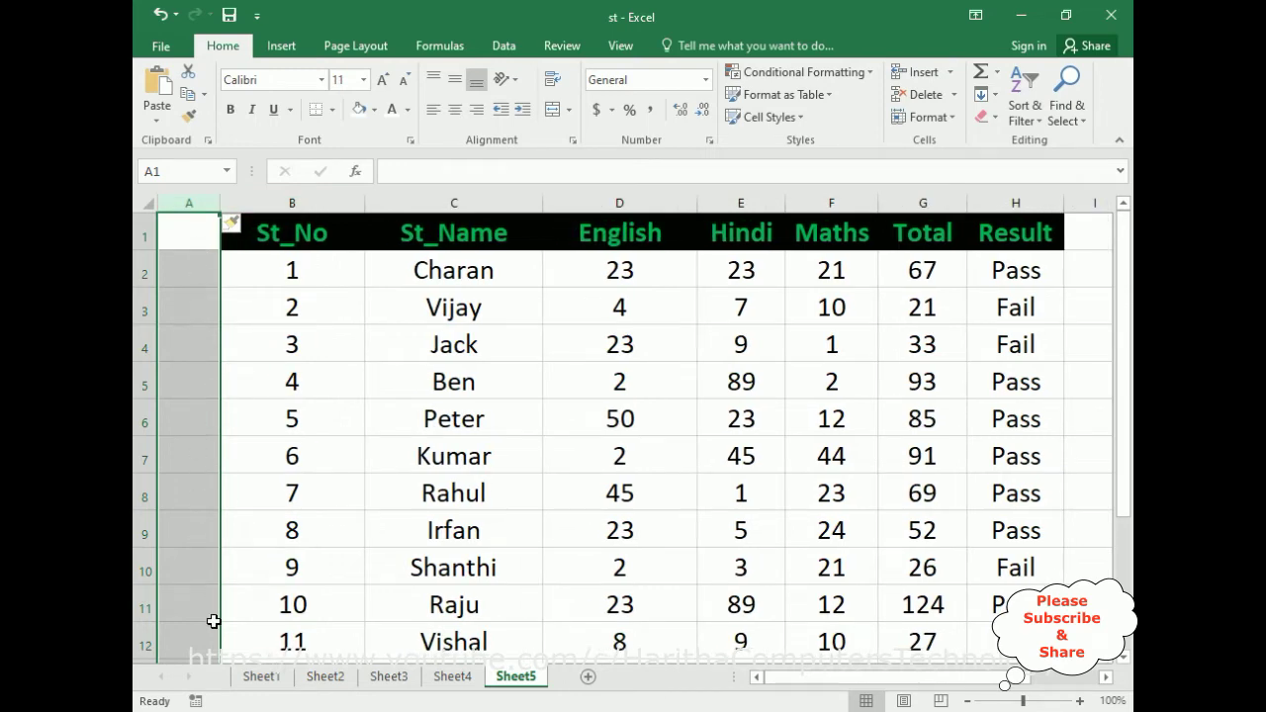
drag(220, 200, 299, 201)
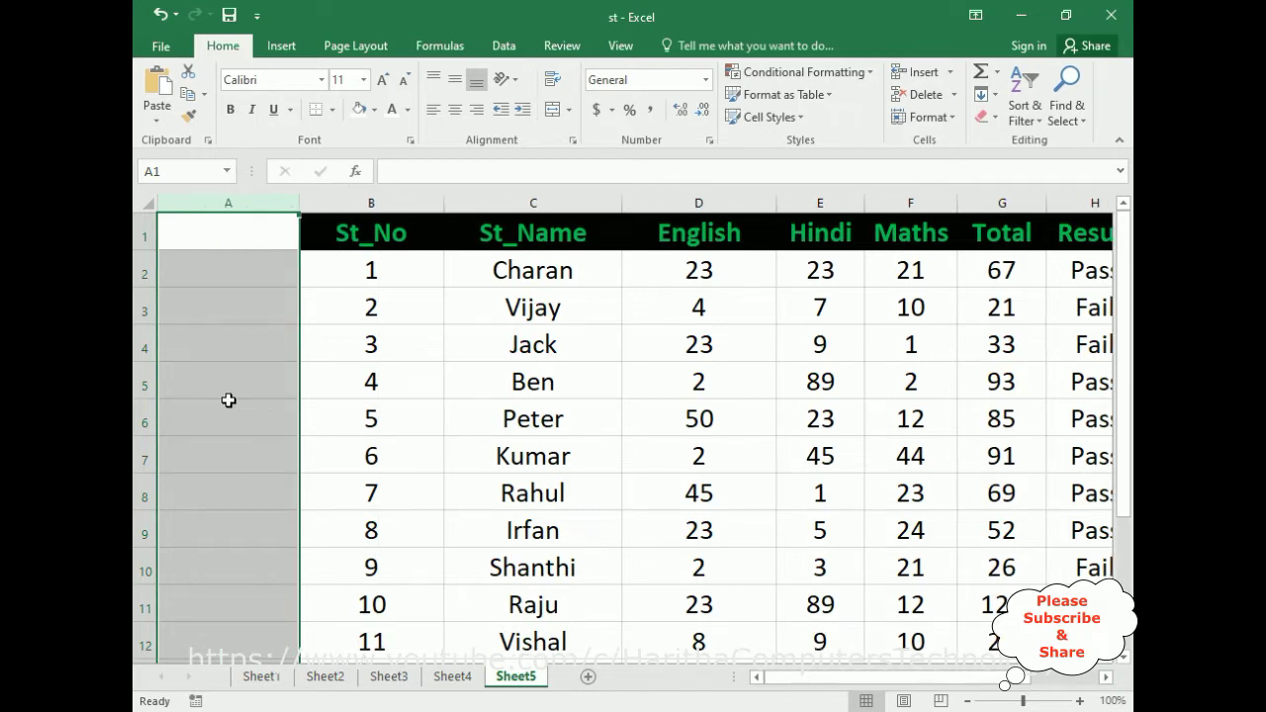
click(226, 277)
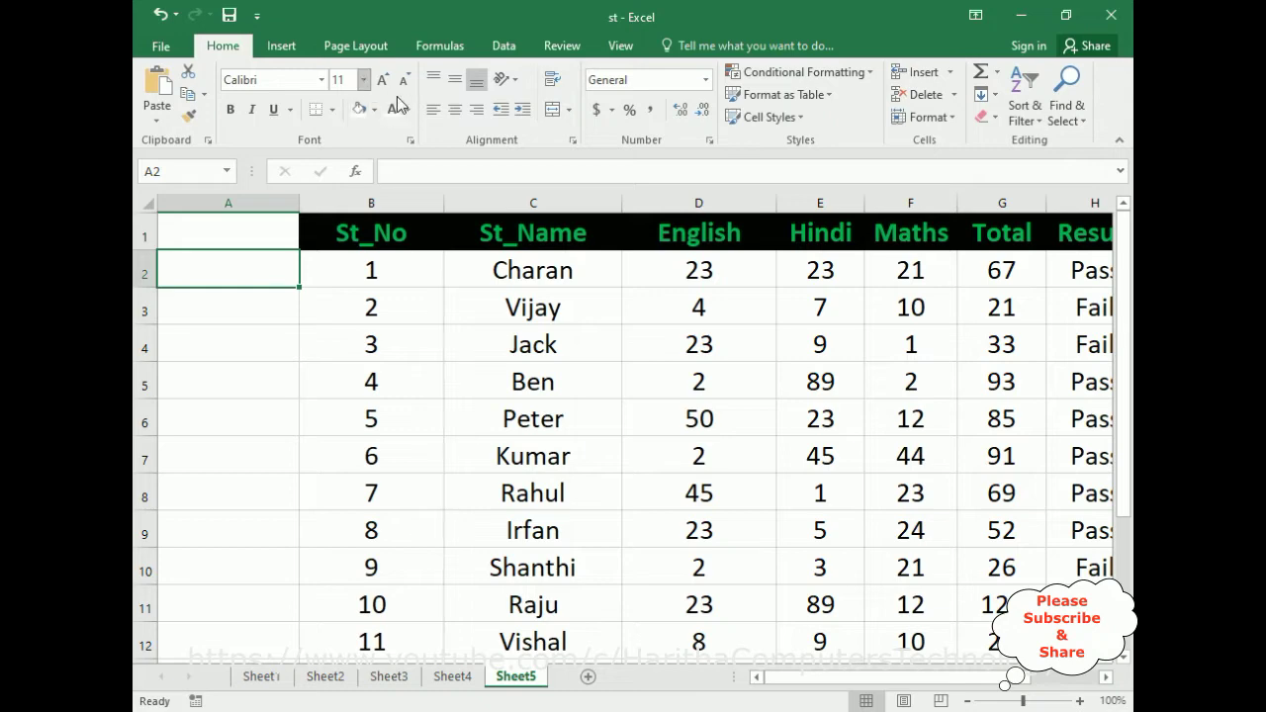
- Customize the ribbon to enable the Developer tab
right_click(368, 145)
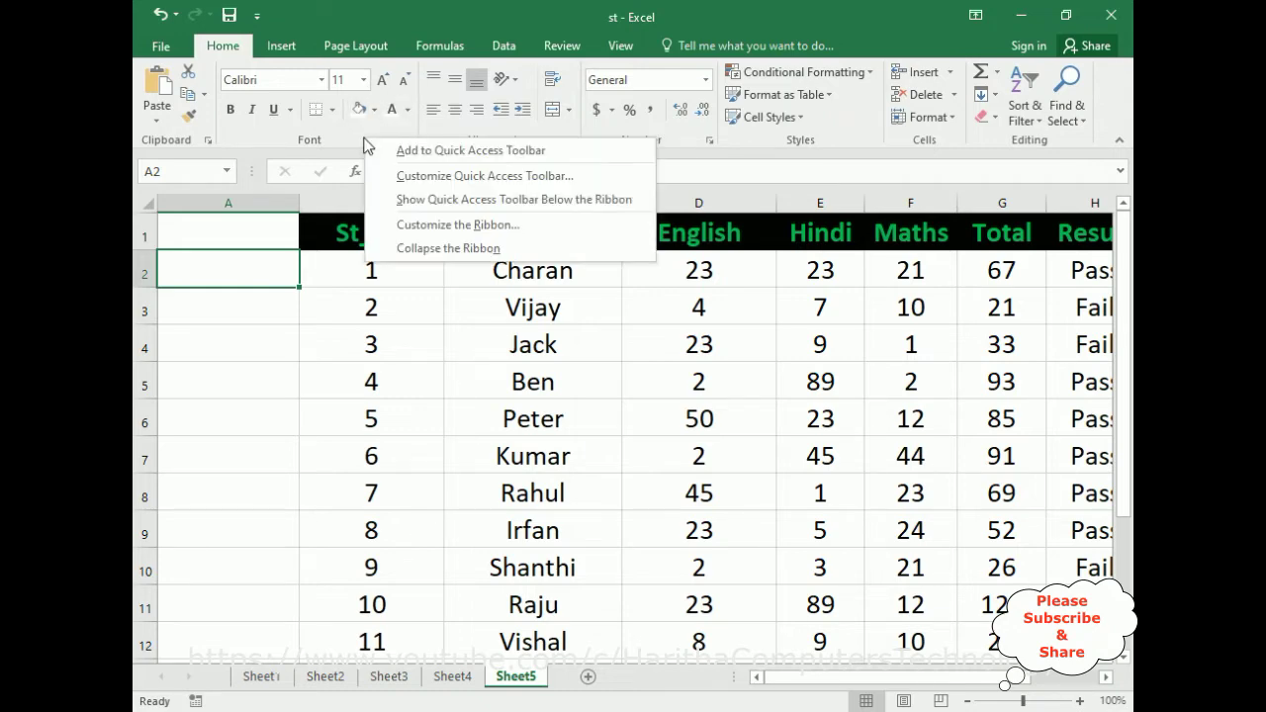
click(413, 227)
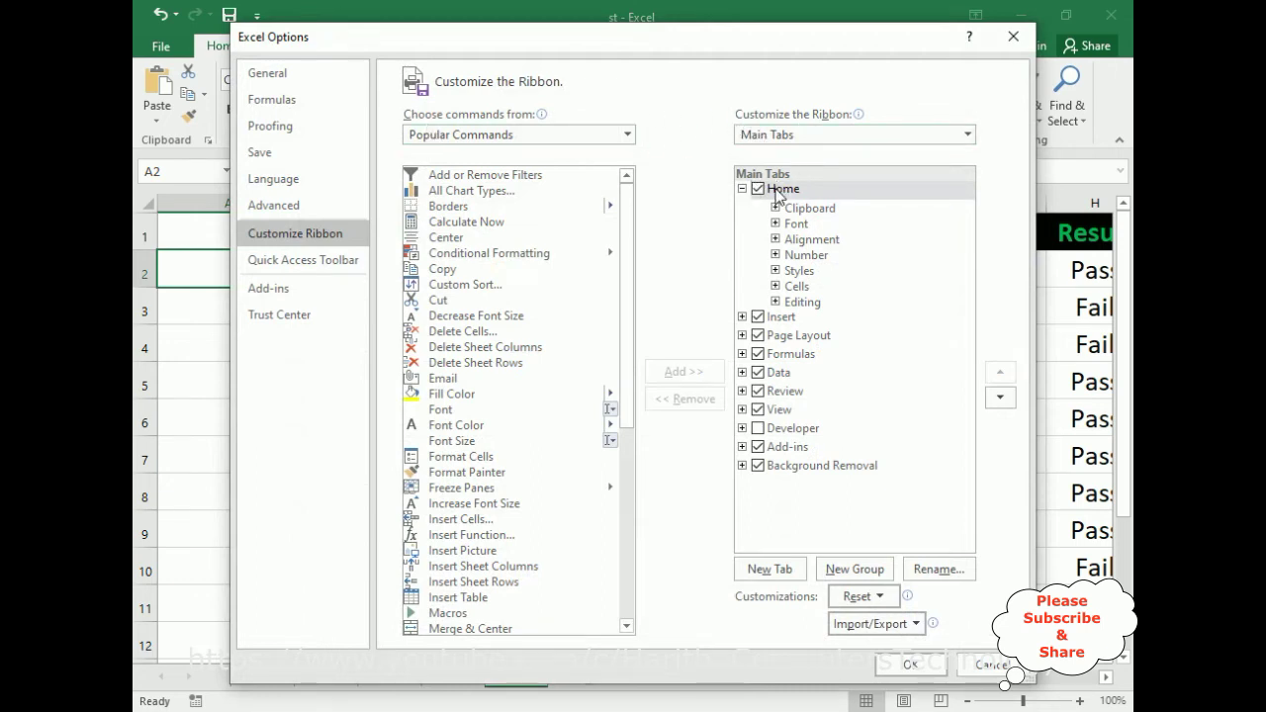
click(757, 428)
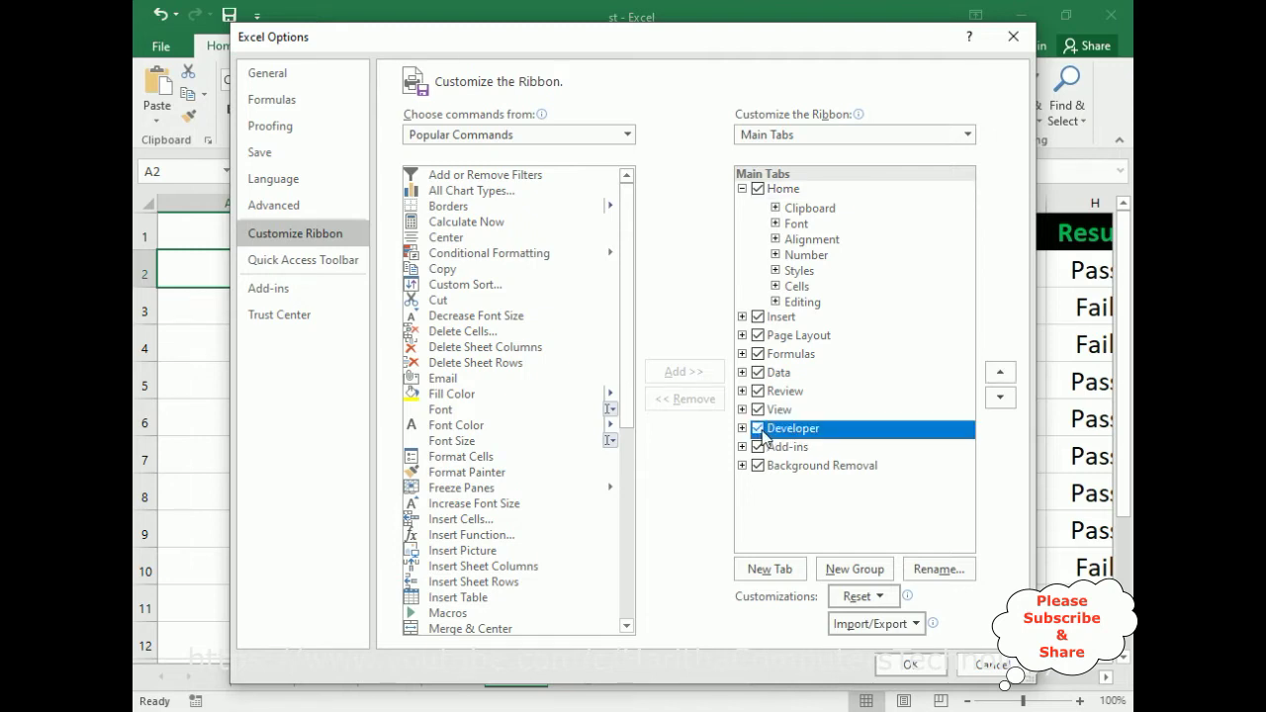
click(910, 663)
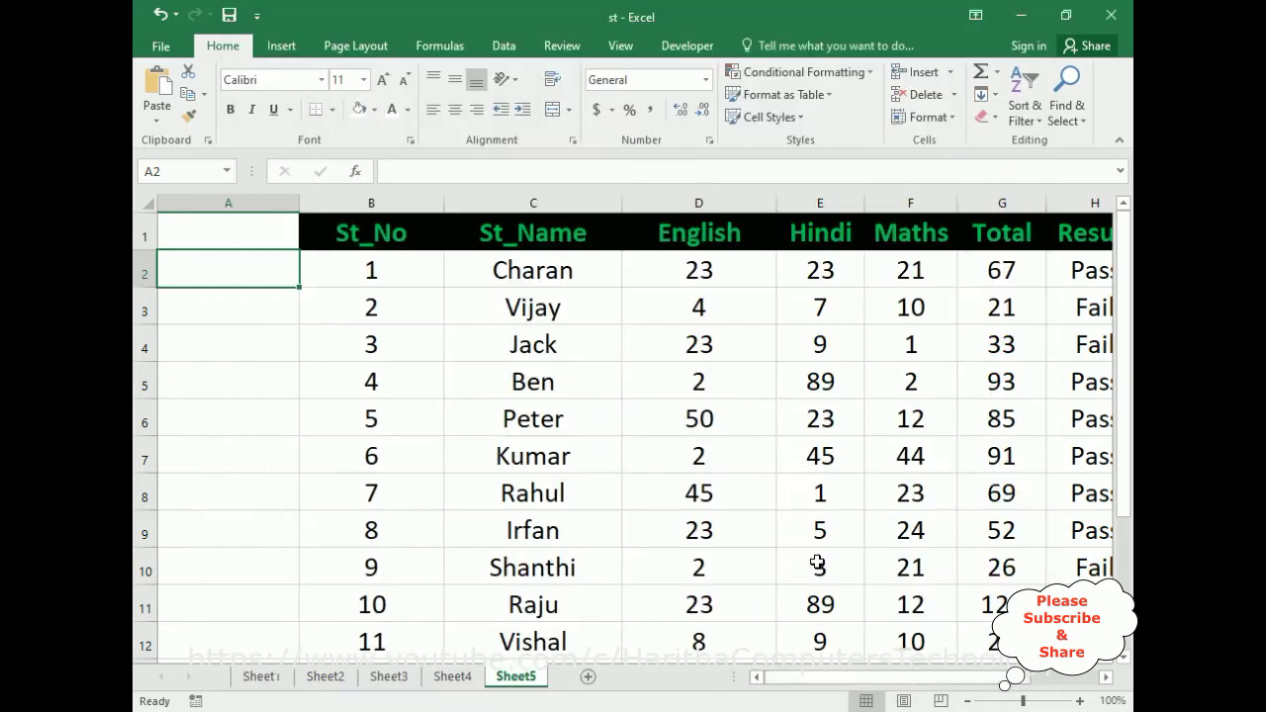
- Insert a checkbox form control inside cell A2
click(693, 49)
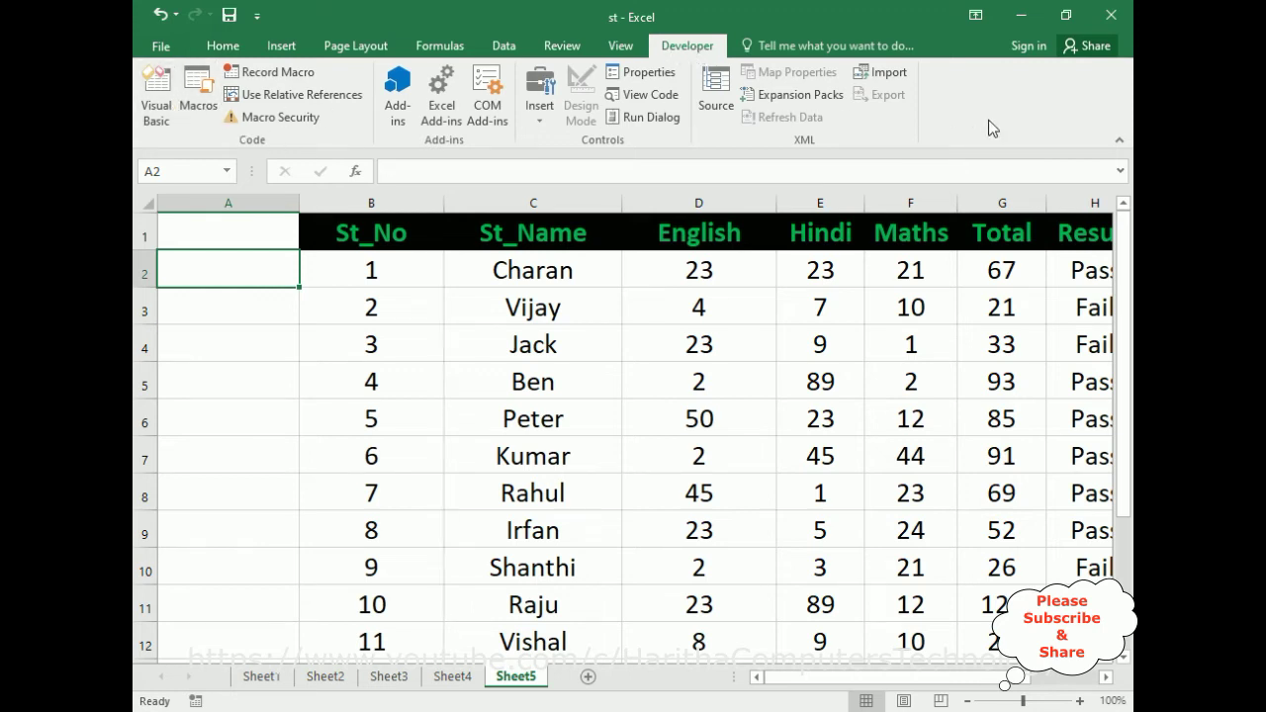
click(541, 102)
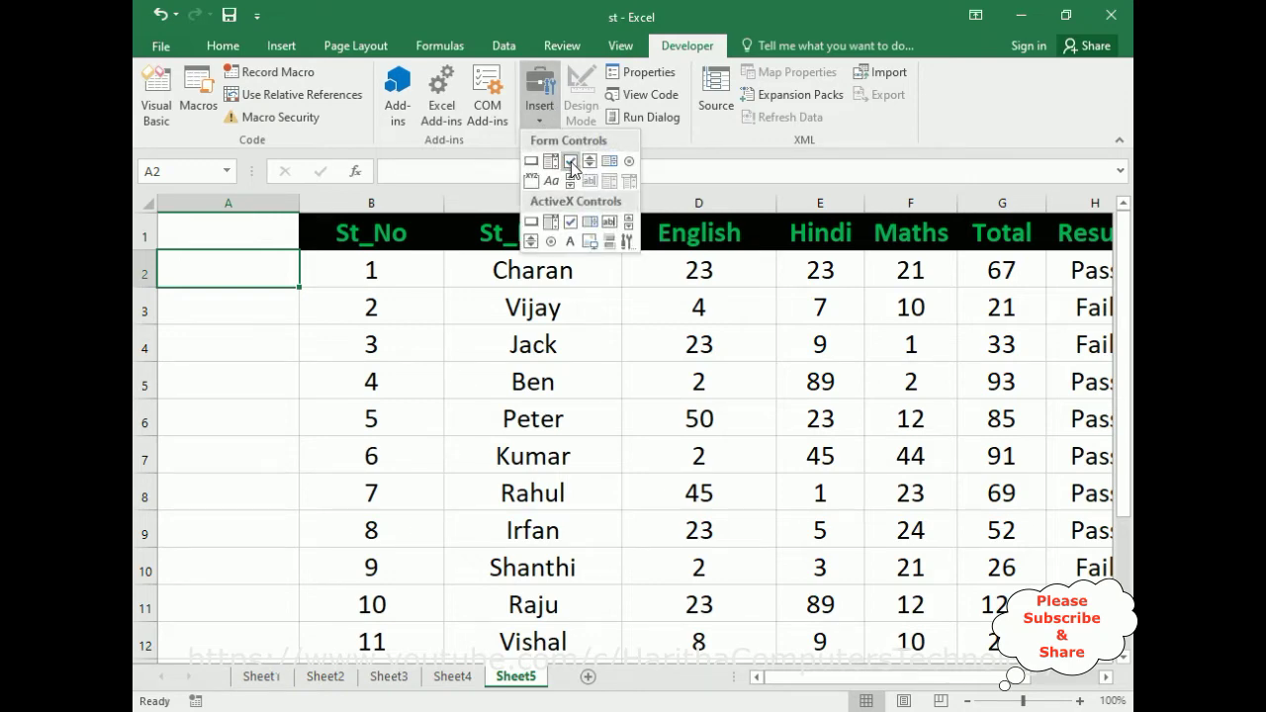
click(572, 162)
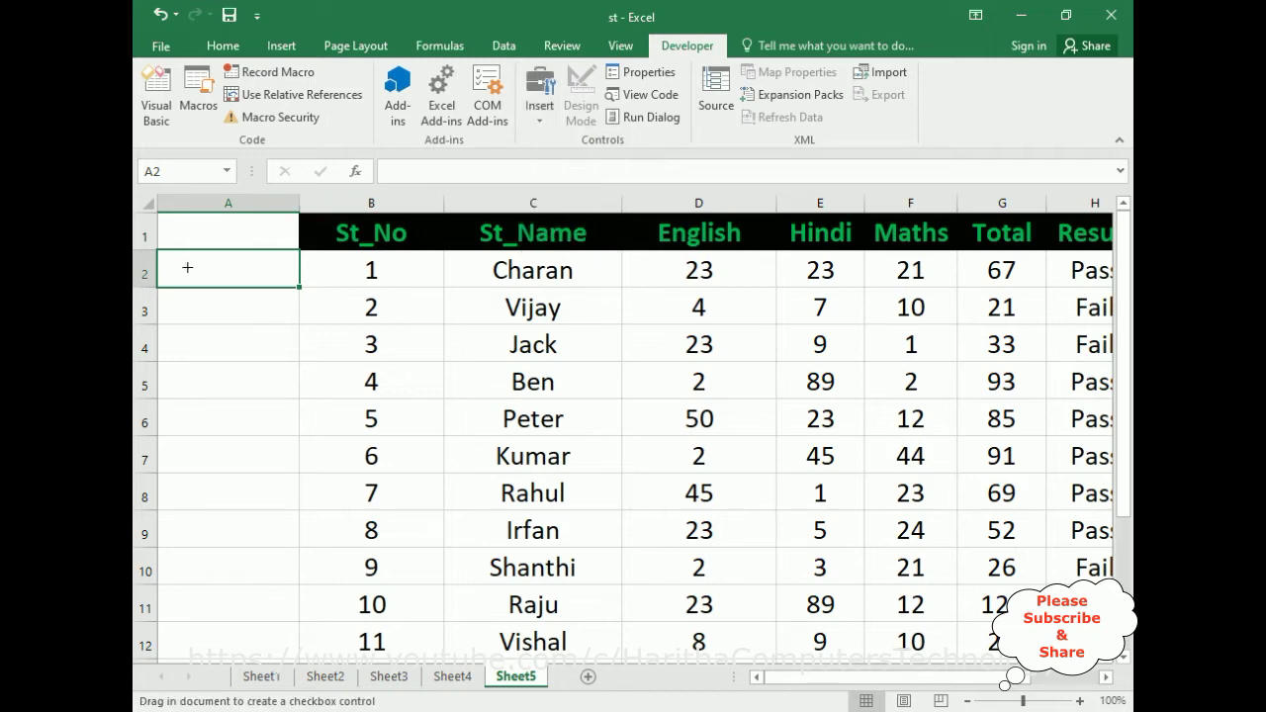
mouse_move(173, 258)
mouse_down()
mouse_move(189, 274)
mouse_move(269, 283)
mouse_up()
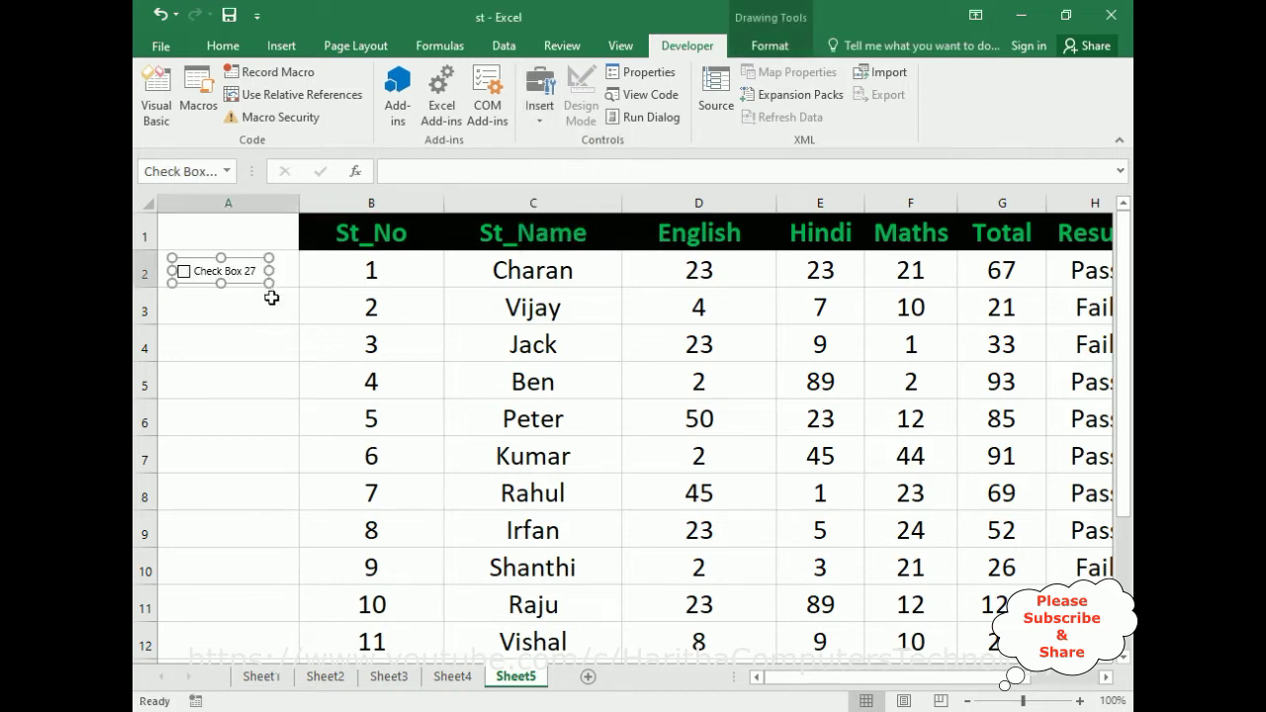
- Delete the caption text of the checkbox in A2
click(198, 271)
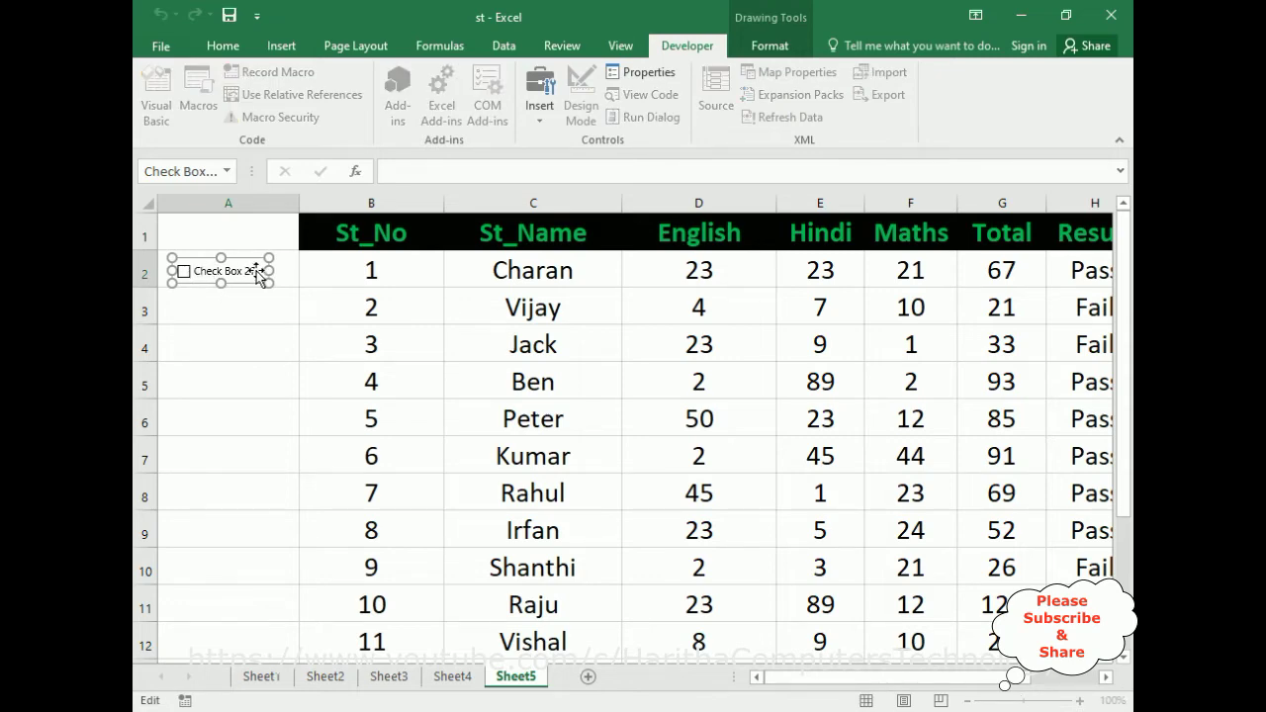
shift+click(209, 275)
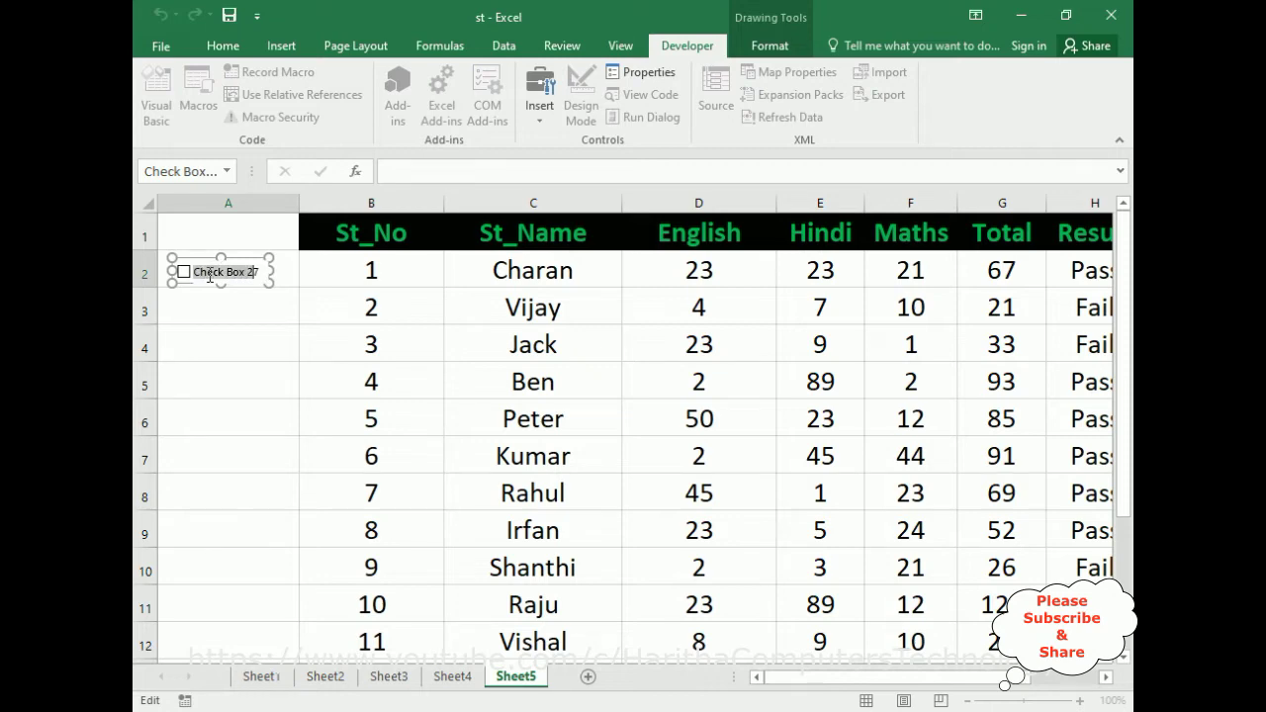
key(BackSpace)
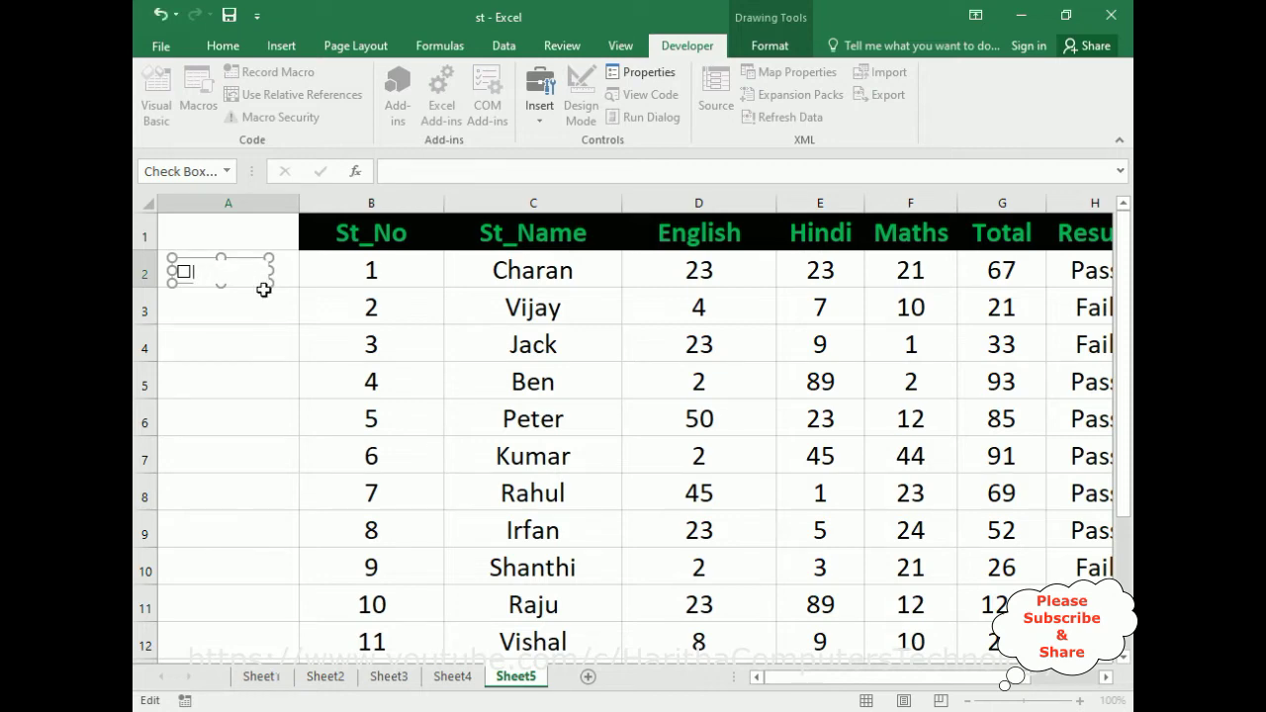
- Shrink the A2 checkbox frame to fit its box and move it to the middle of the cell
click(227, 286)
ctrl+click(194, 283)
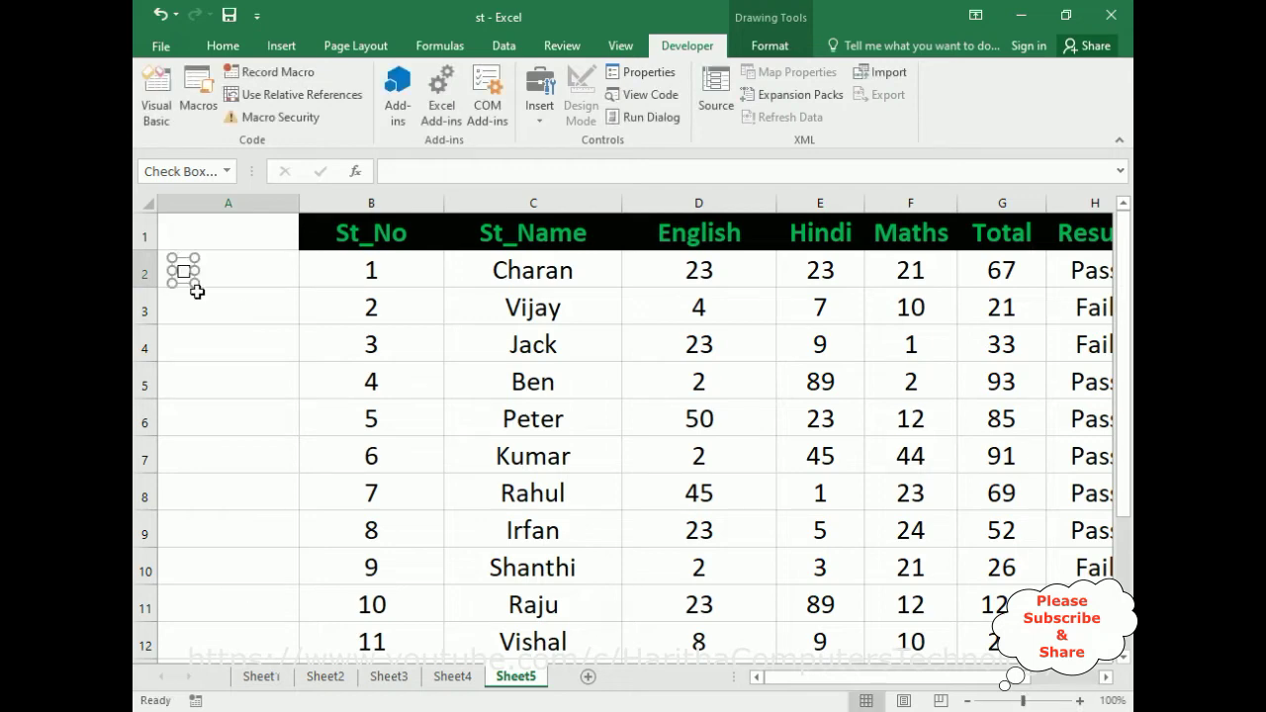
drag(182, 265, 224, 256)
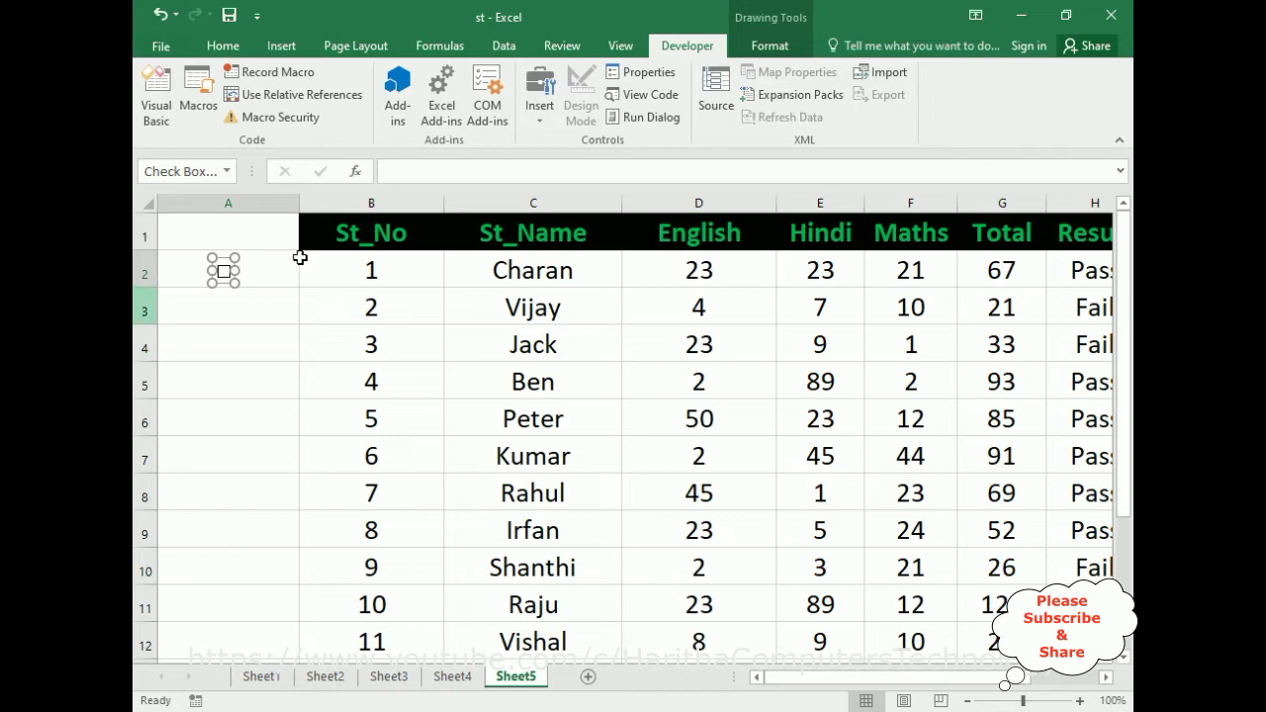
click(264, 274)
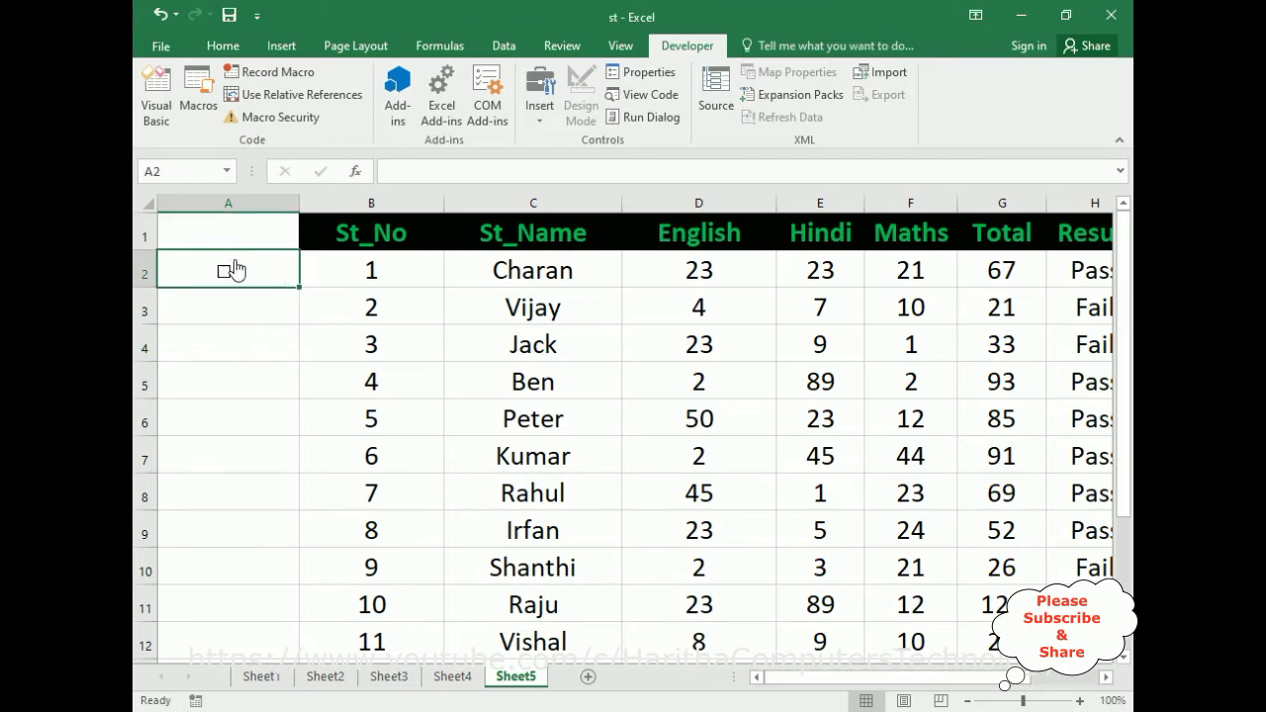
- Fill cell A2 with its checkbox down through A7
scroll(257, 435, down, 2)
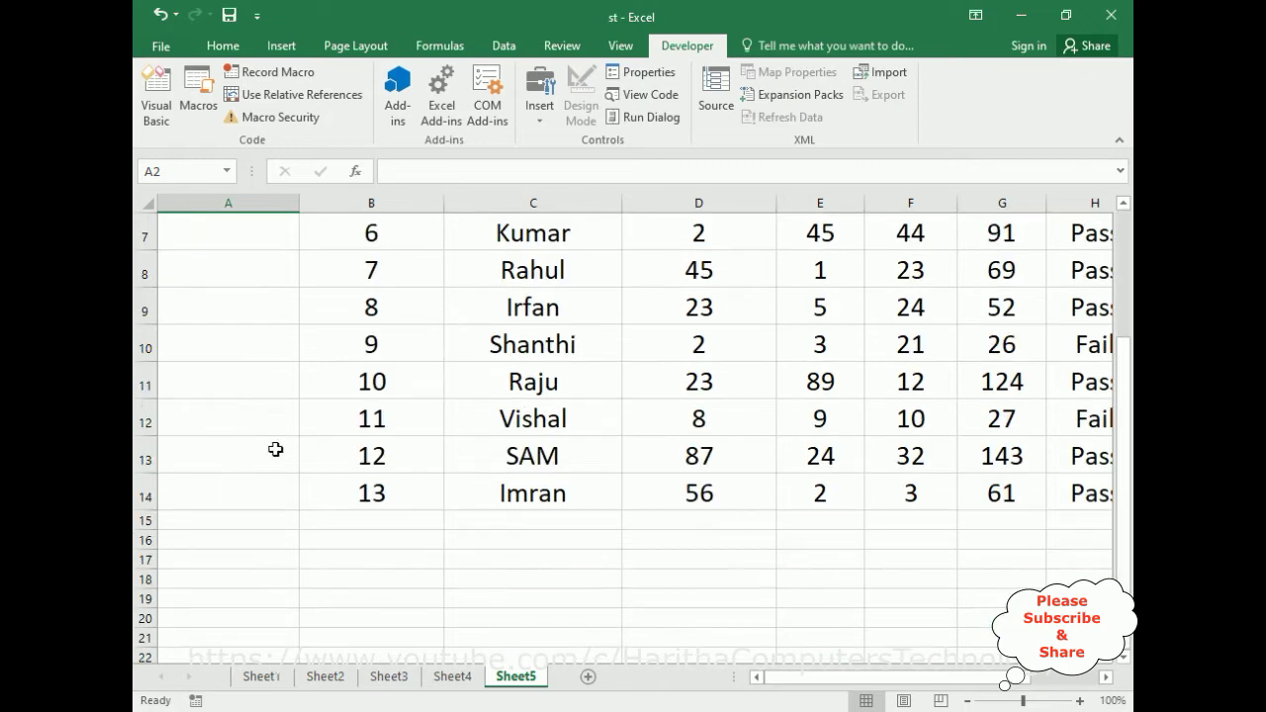
scroll(262, 502, up, 2)
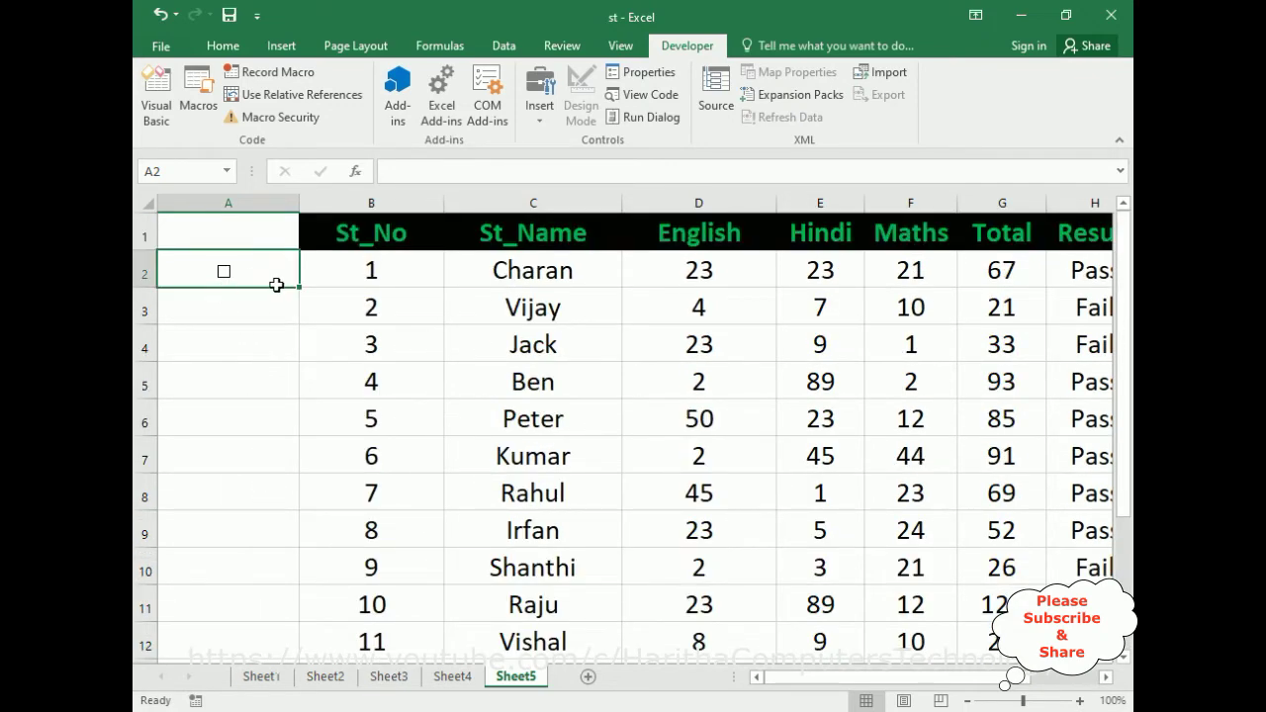
drag(298, 287, 295, 471)
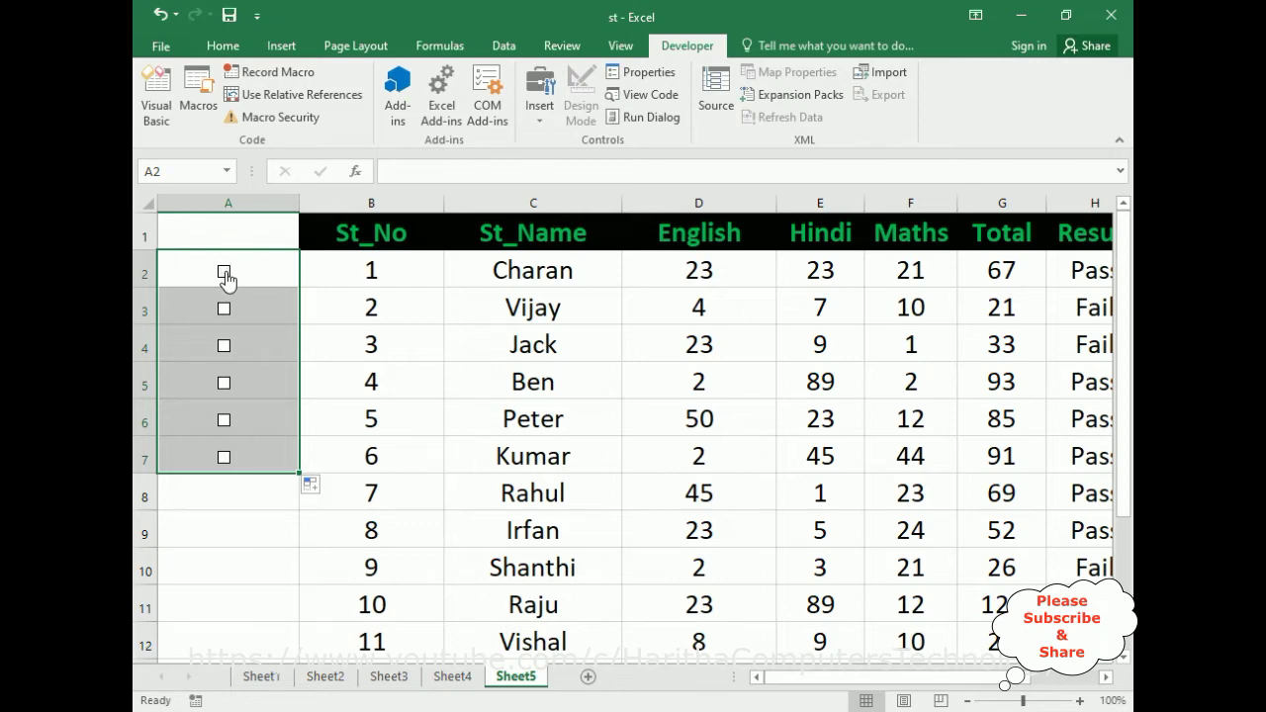
click(236, 494)
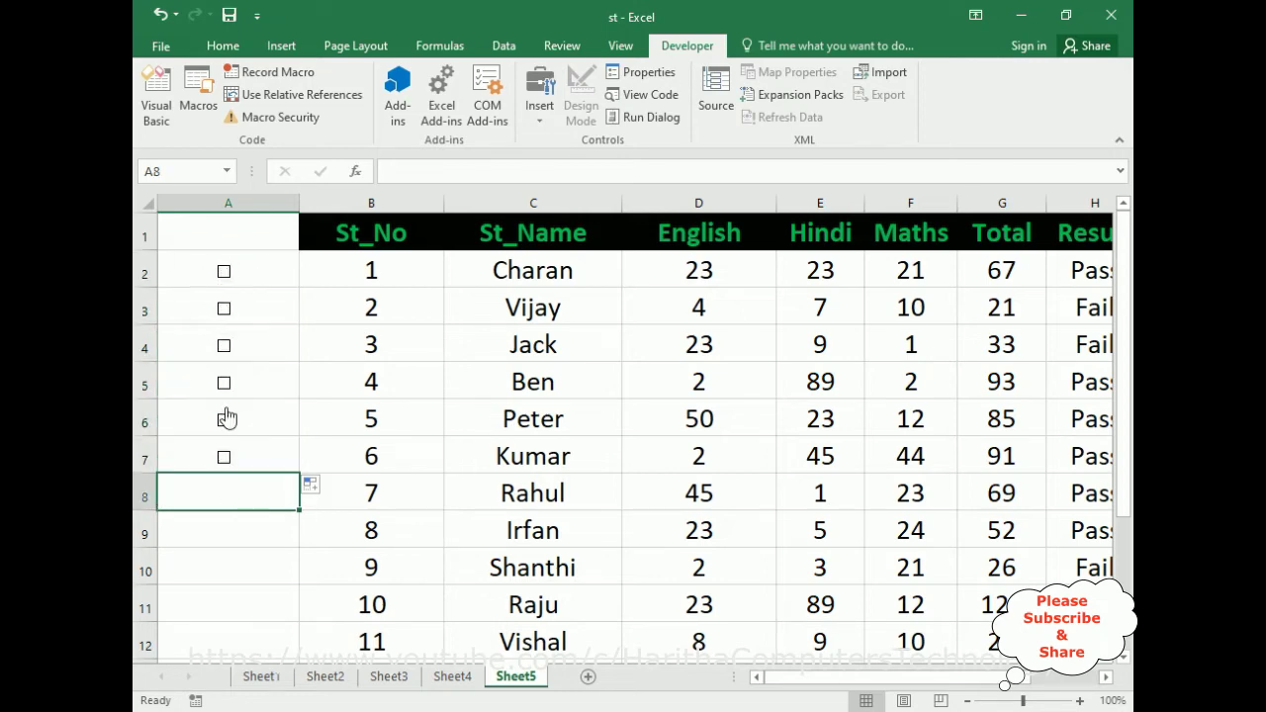
- Link the row 2 checkbox to cell $A$2 in its format control settings
right_click(224, 276)
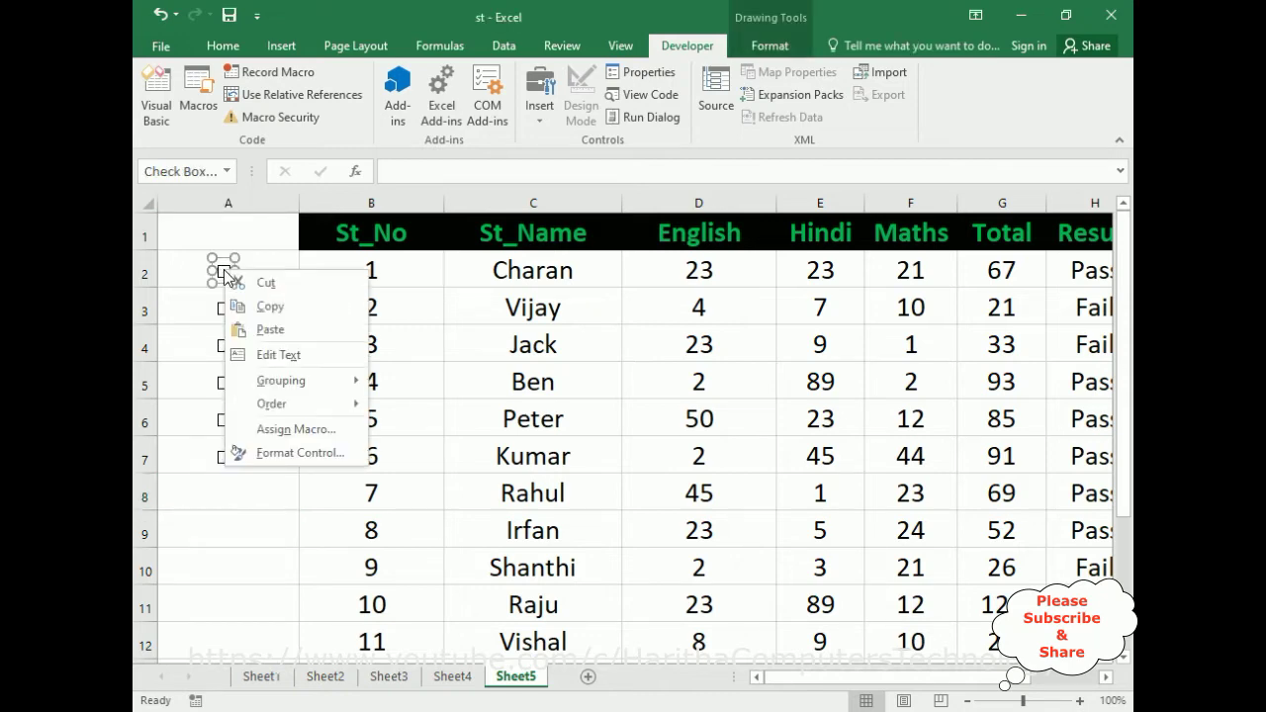
click(273, 455)
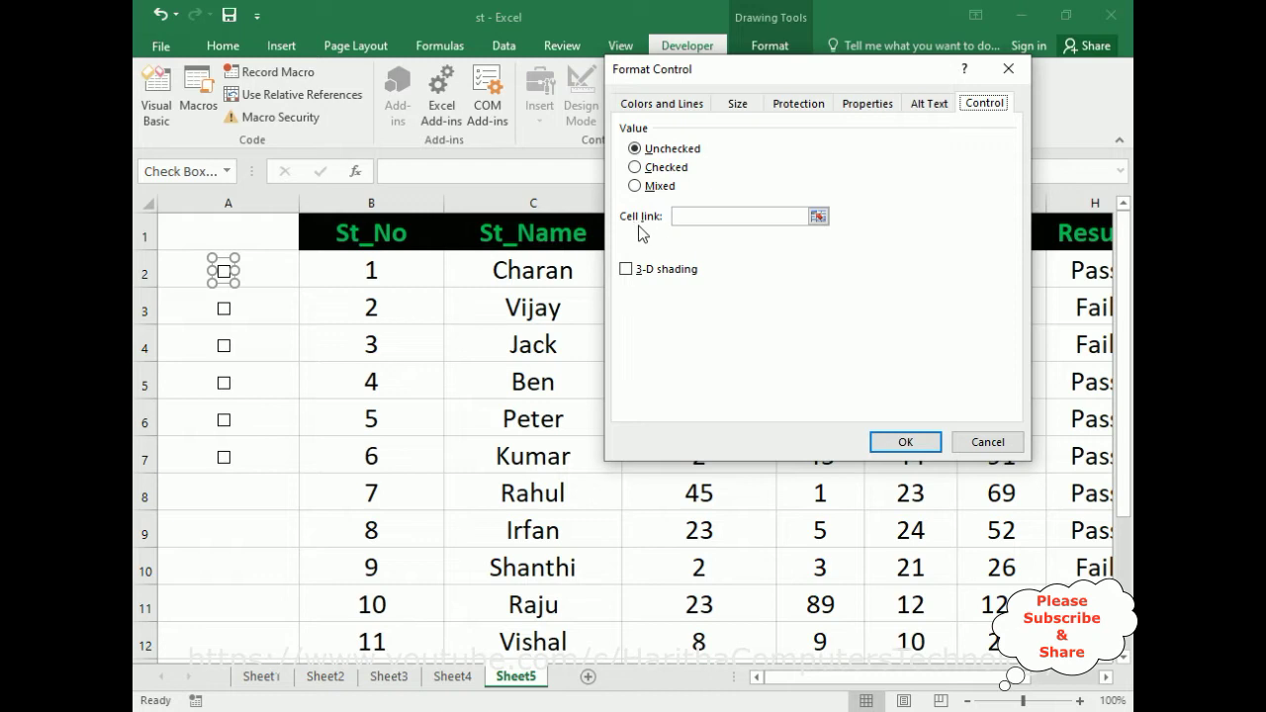
click(818, 216)
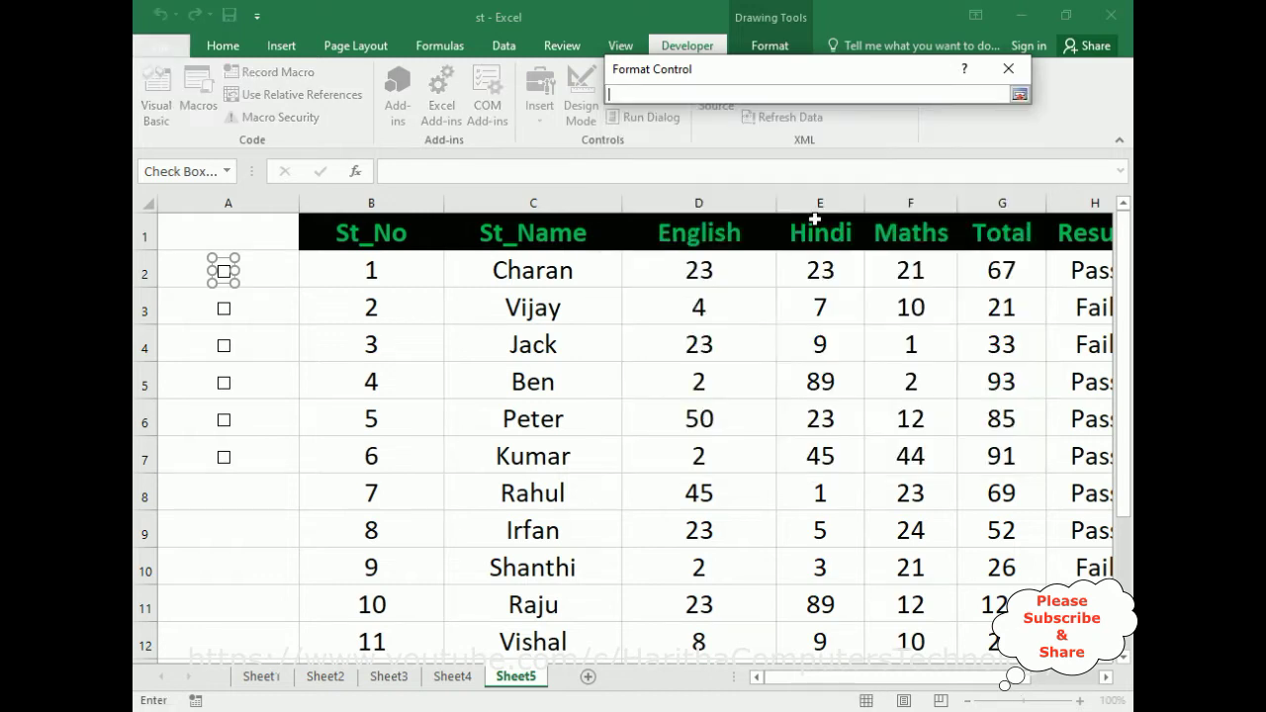
click(253, 272)
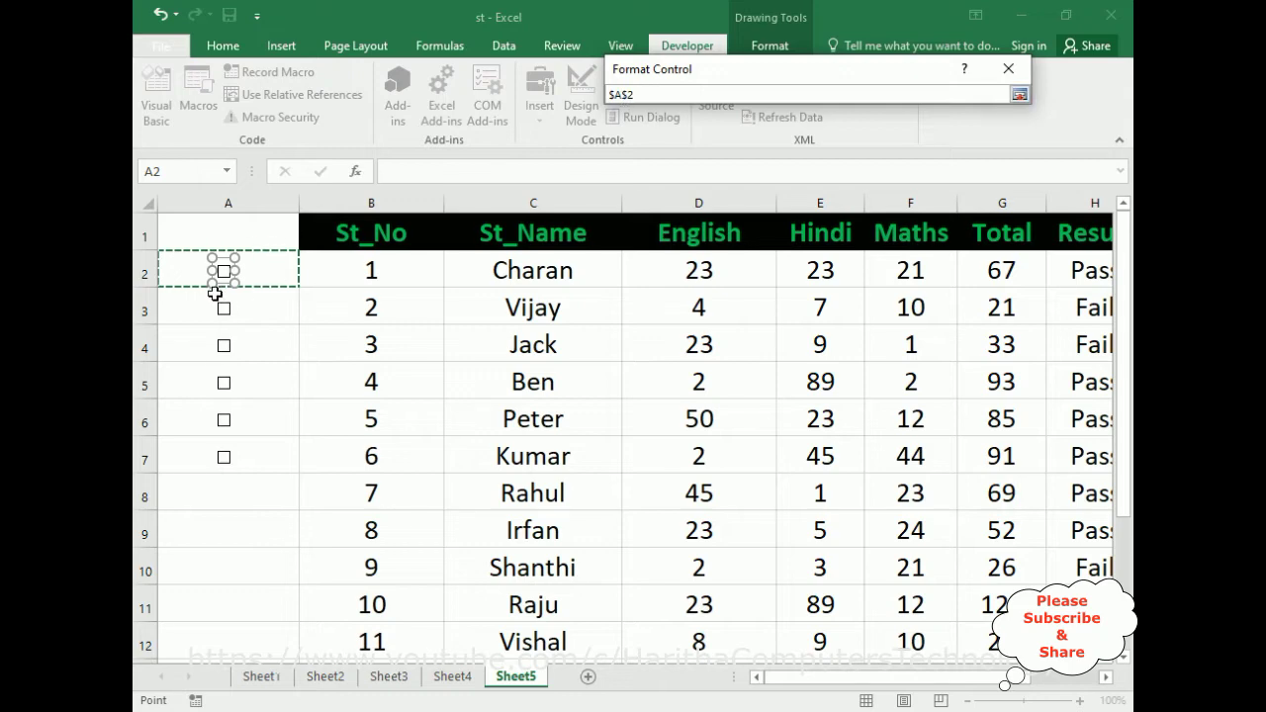
click(1018, 95)
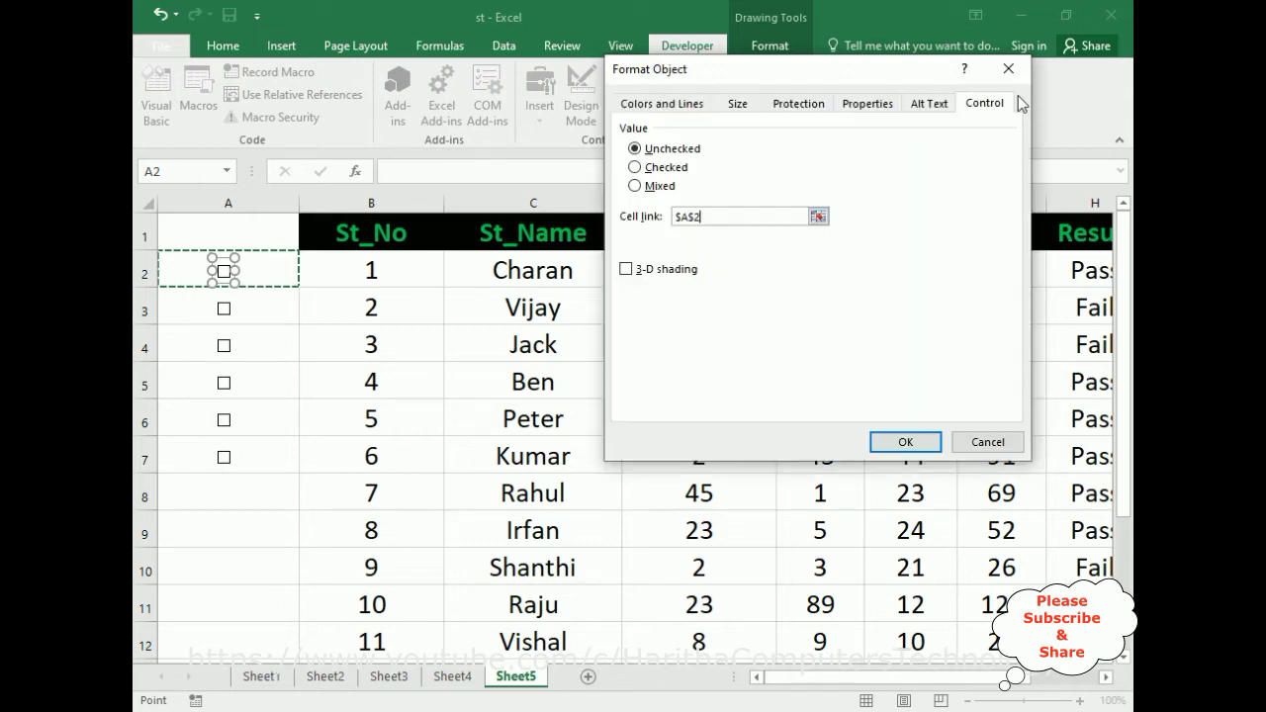
click(903, 444)
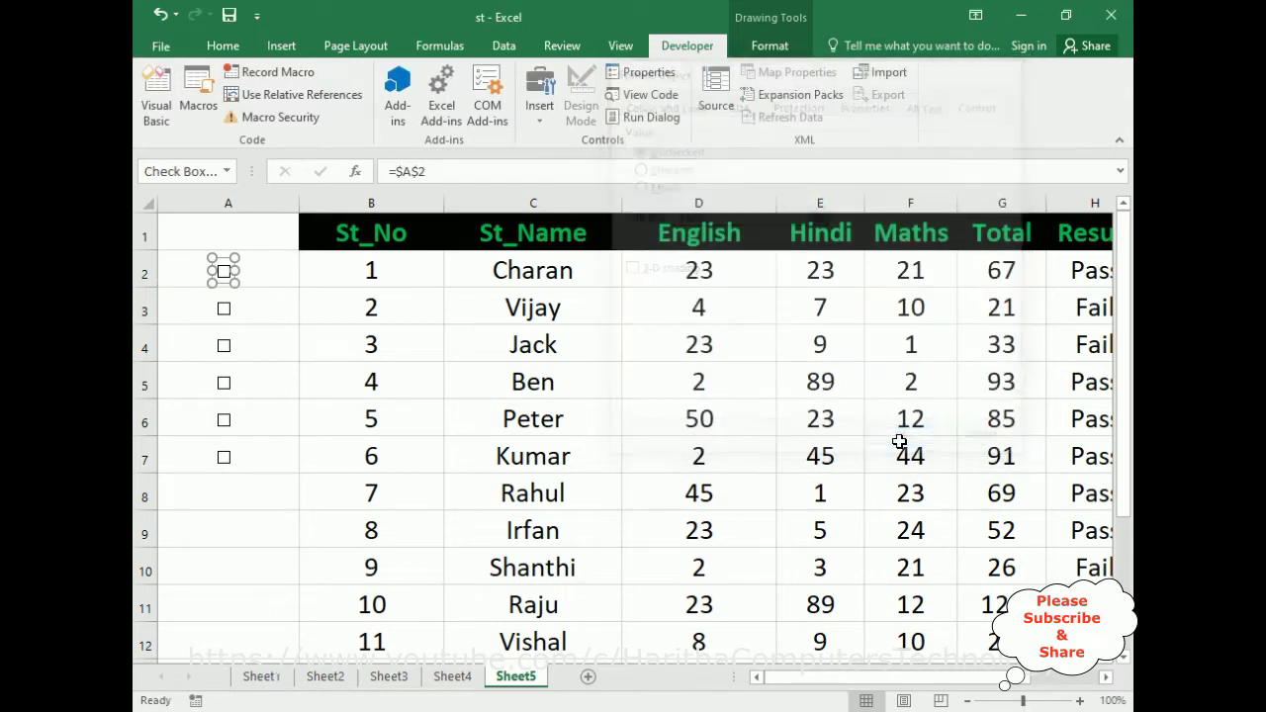
click(262, 384)
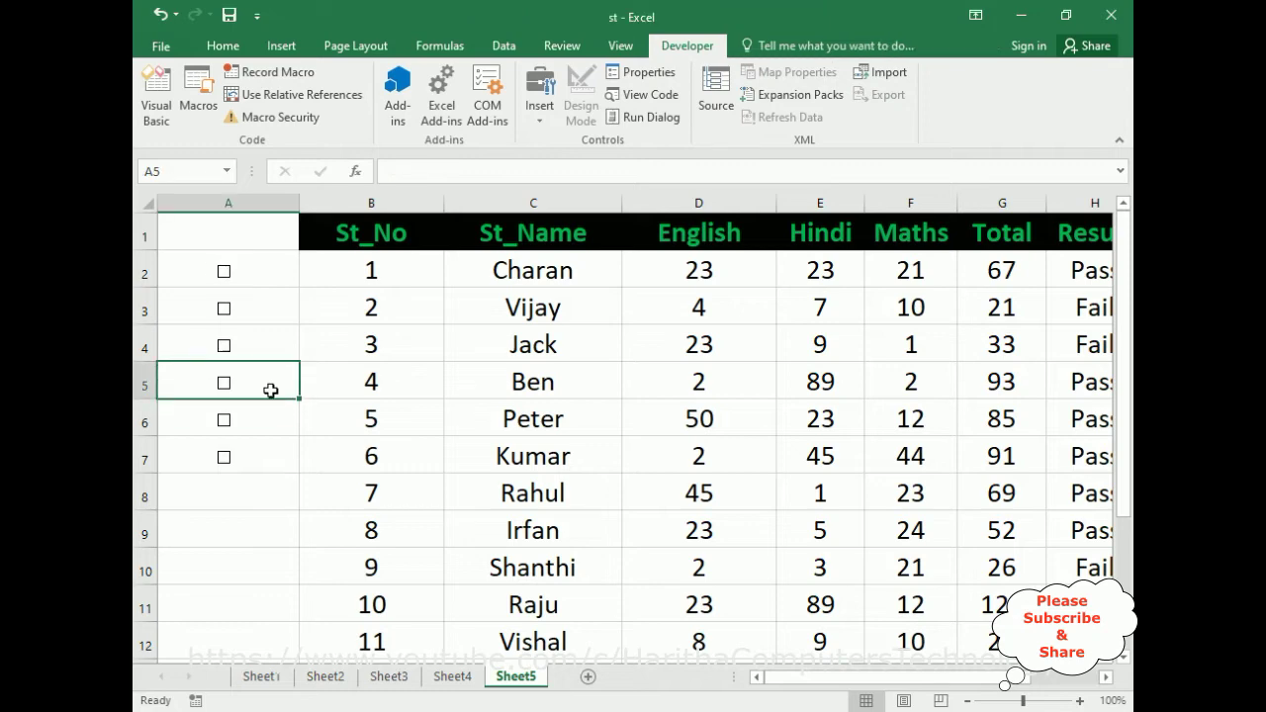
- Test the checkboxes by ticking and clearing those in rows 2 and 3 and ticking the one in row 4
click(225, 277)
click(225, 278)
click(226, 314)
click(225, 348)
click(226, 315)
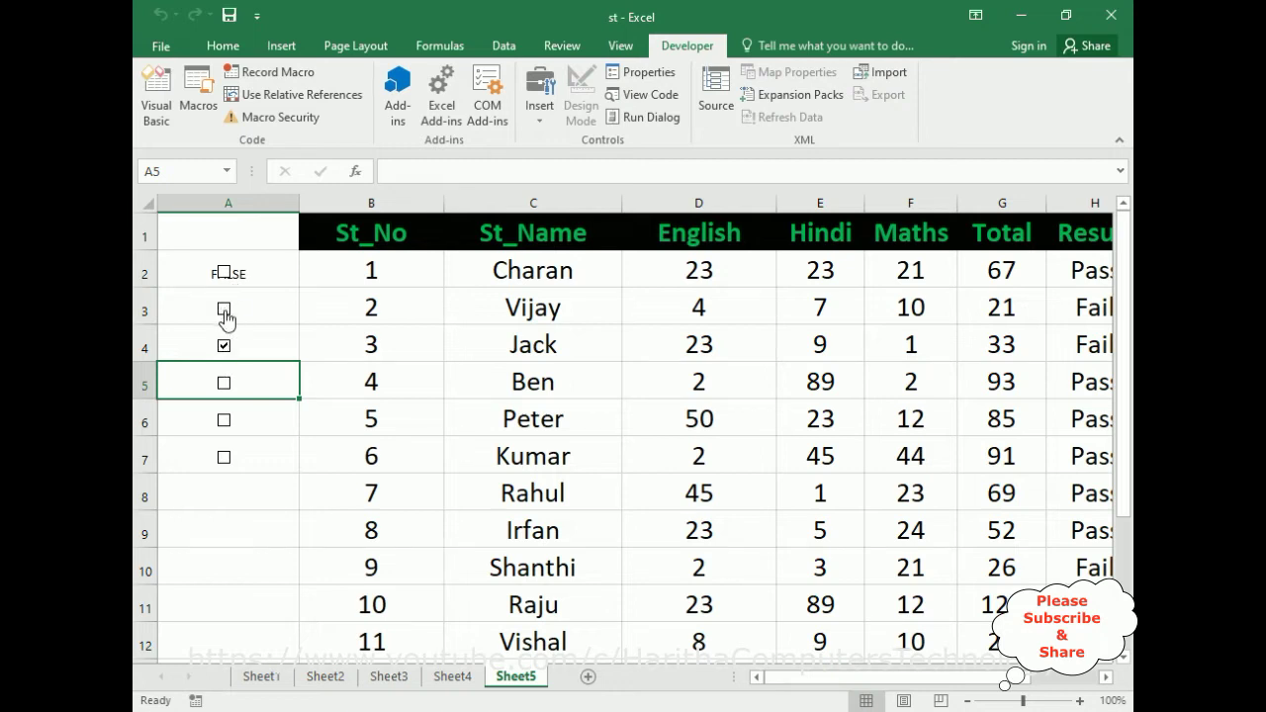
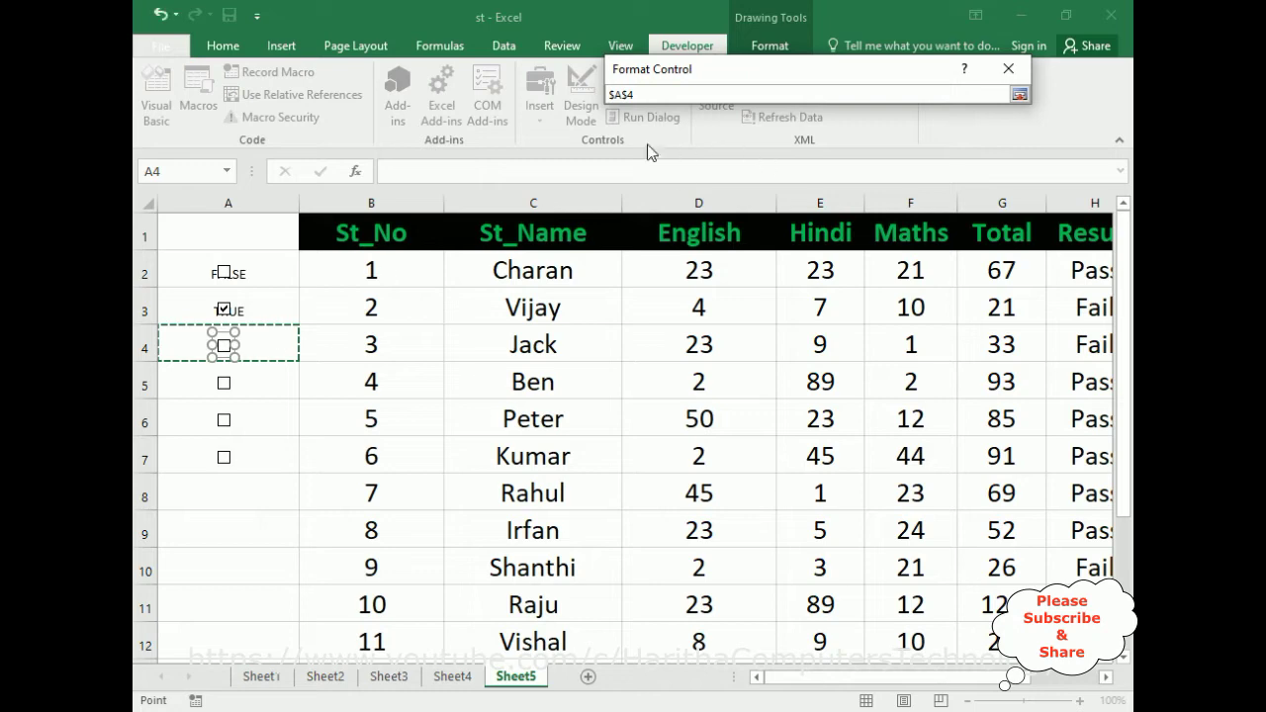
- Finish linking the row 4 checkbox to cell $A$4 and link the row 5 checkbox to cell $A$5 in its format control settings
click(1018, 93)
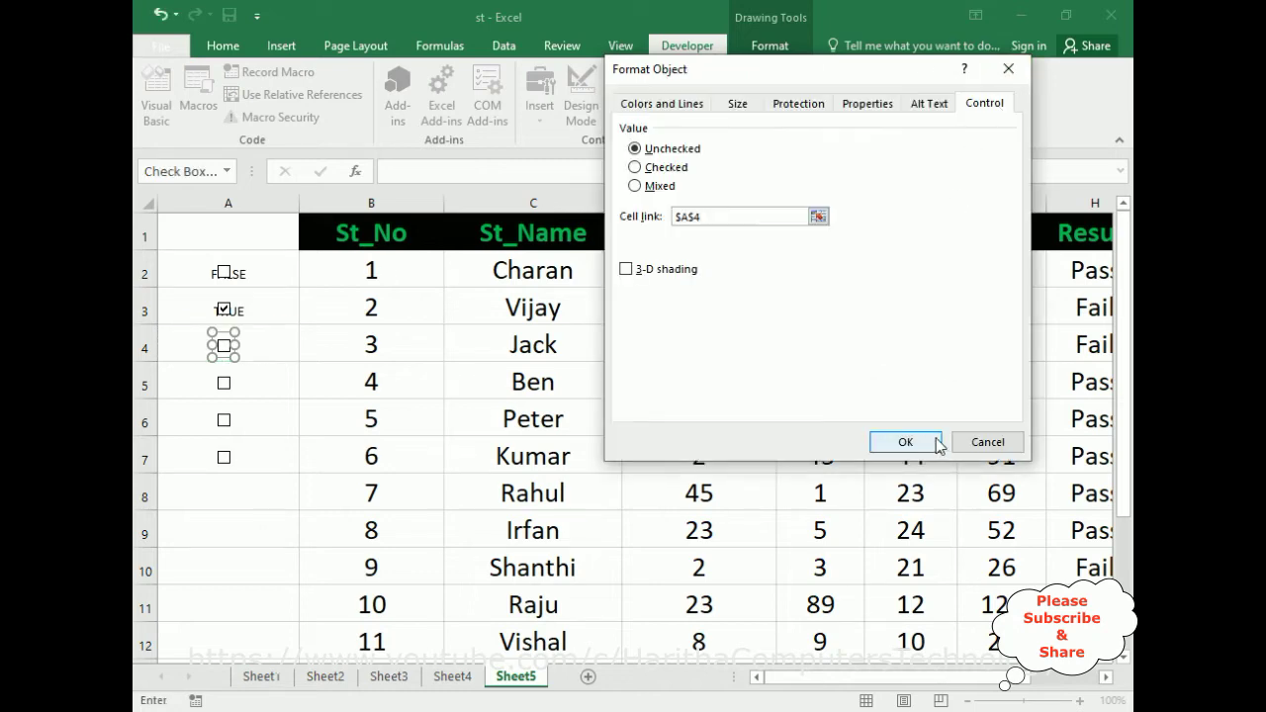
click(905, 442)
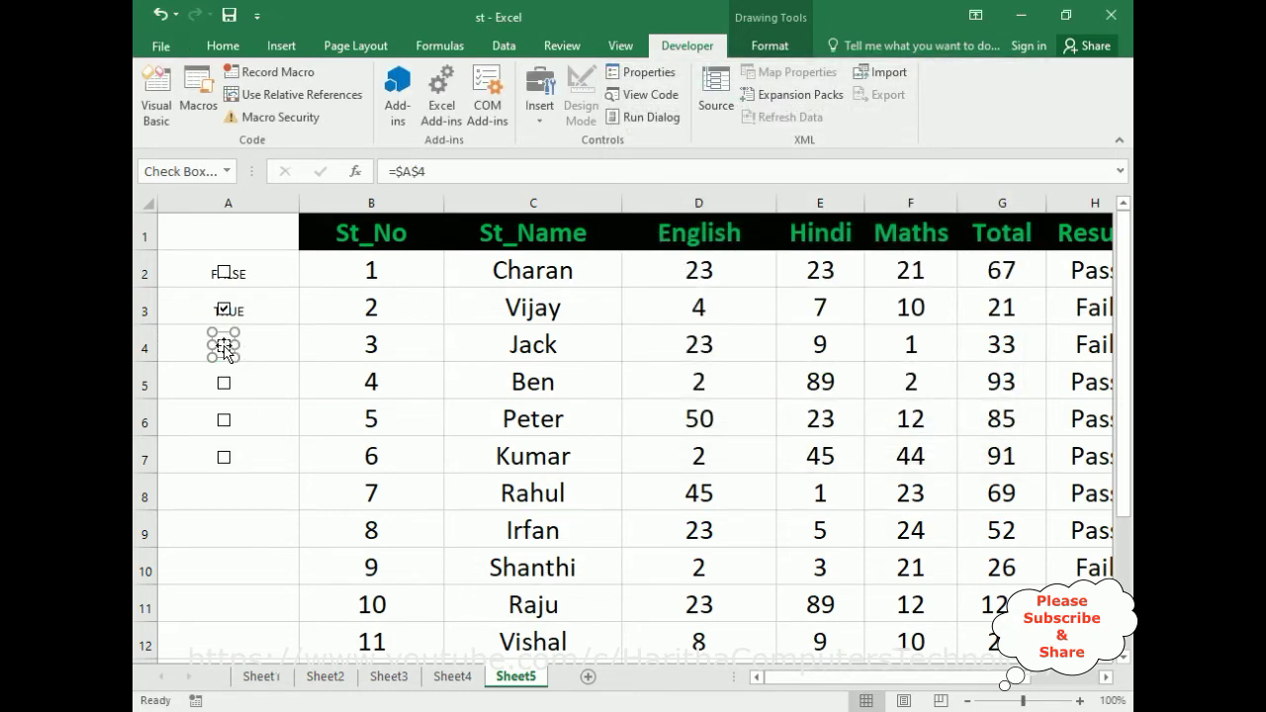
click(262, 386)
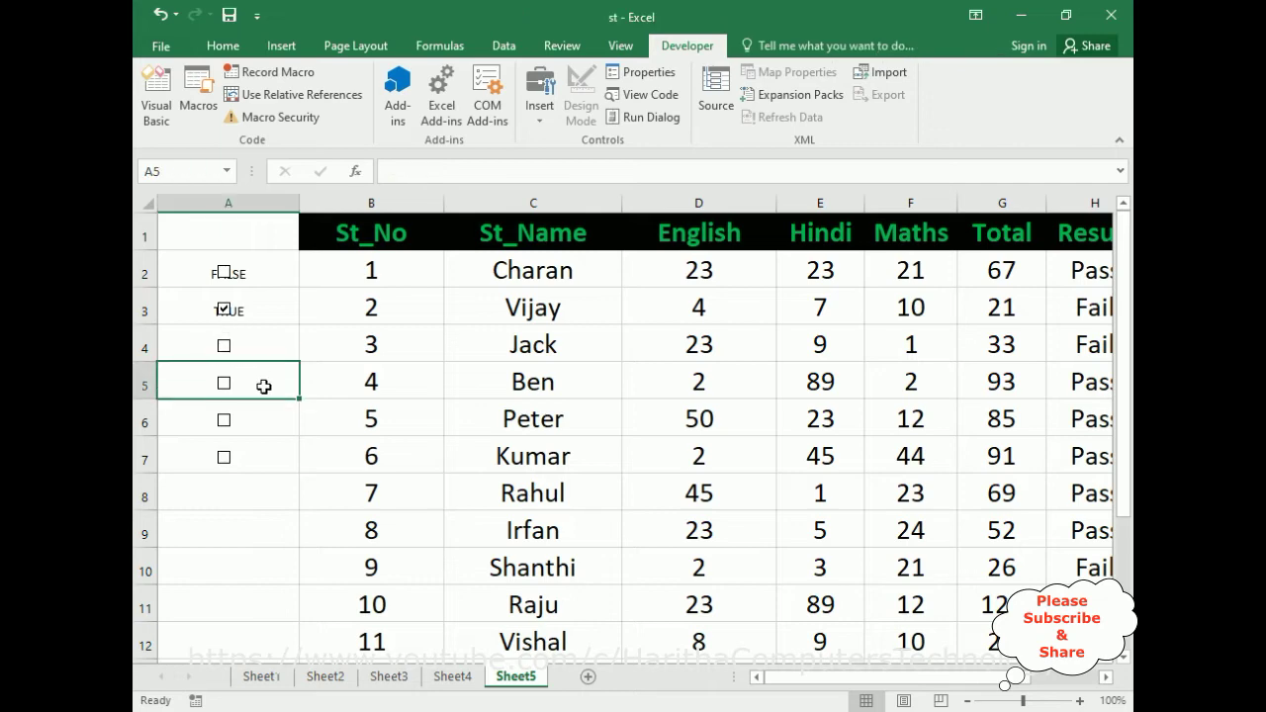
right_click(221, 384)
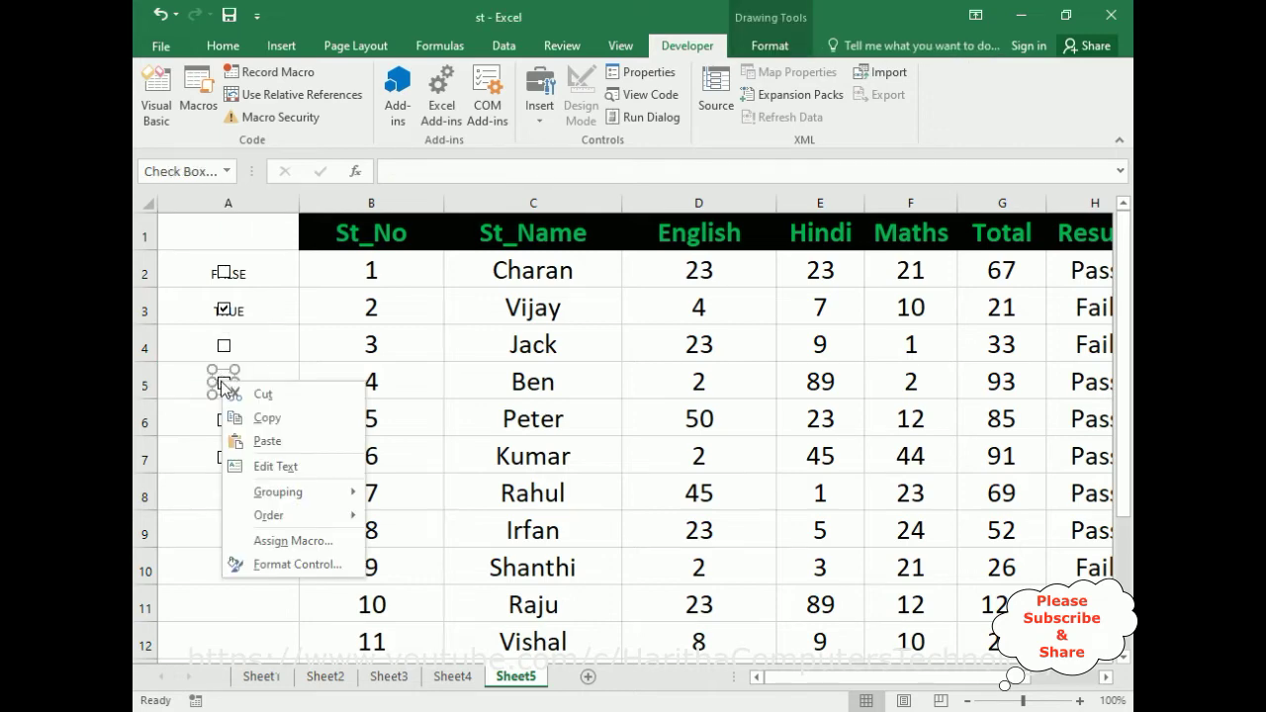
click(265, 564)
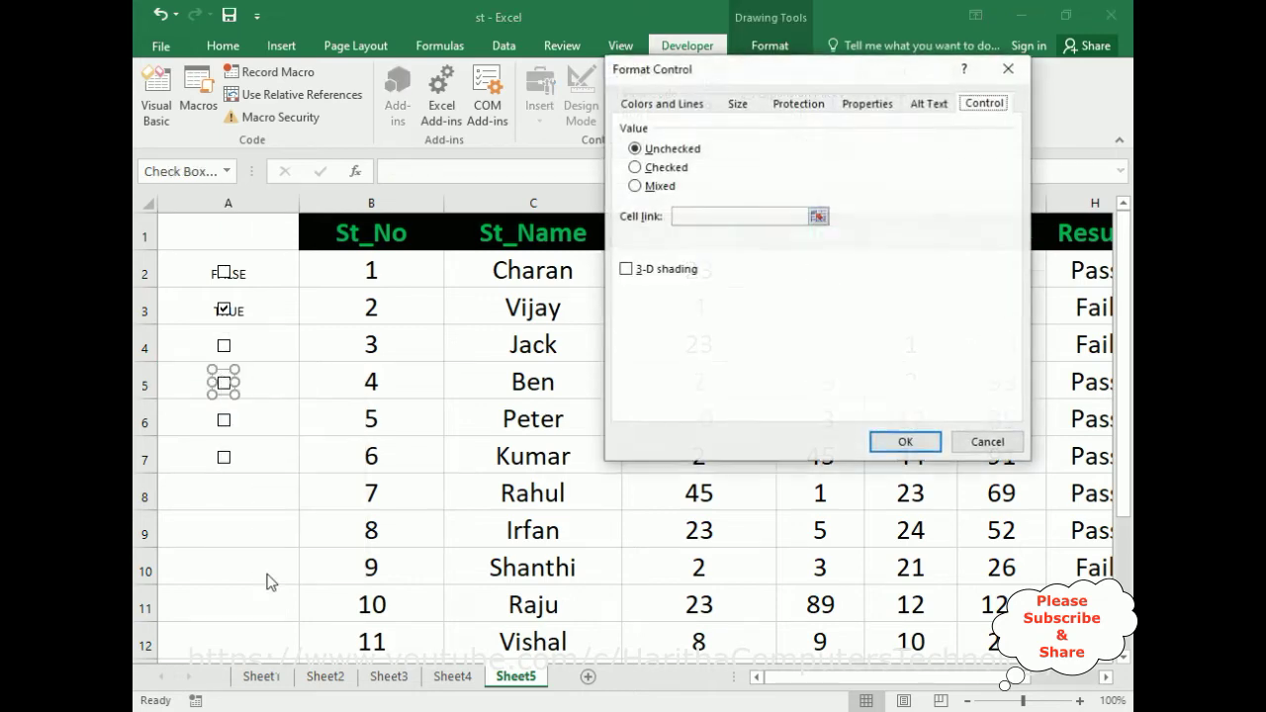
click(817, 216)
click(283, 393)
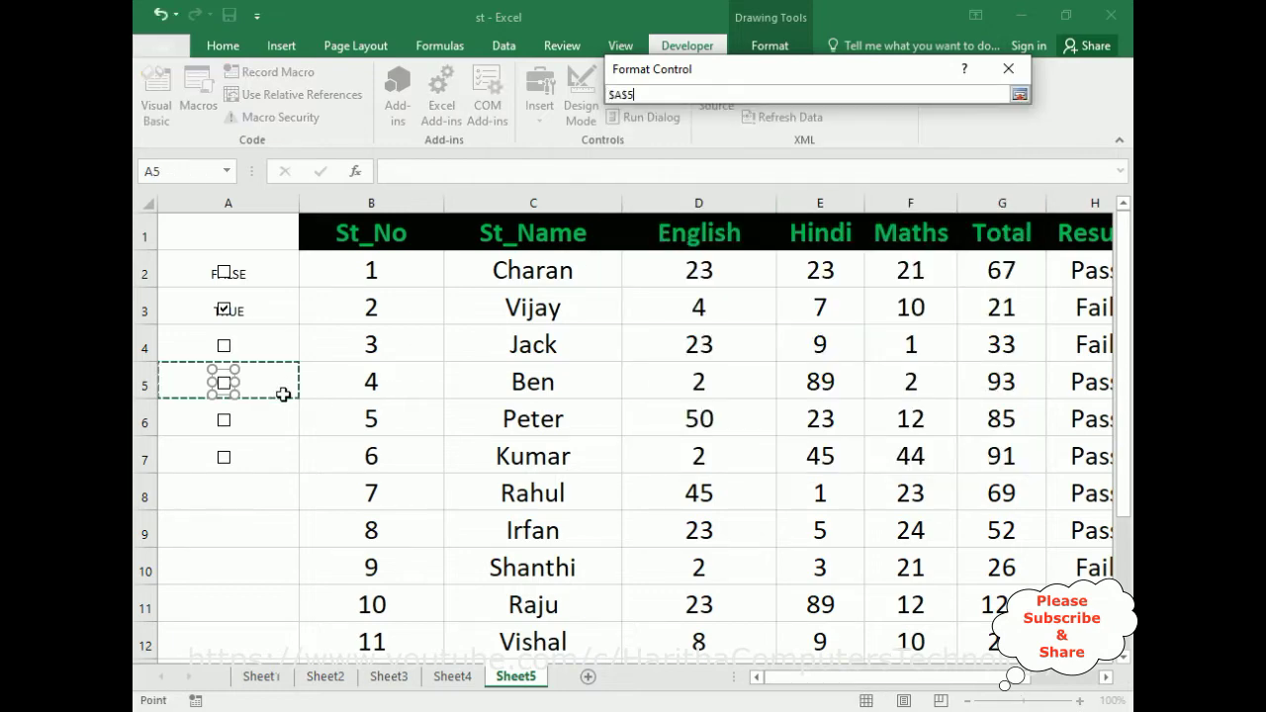
click(1019, 94)
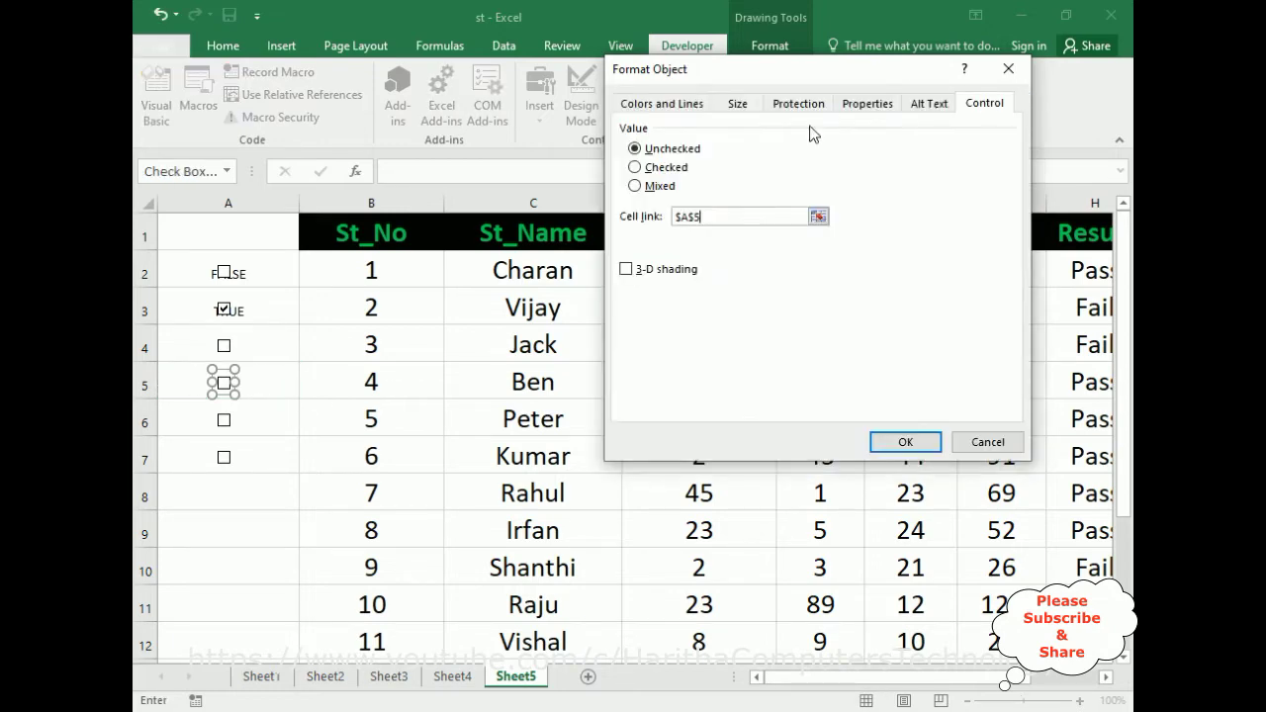
click(899, 440)
- Link the row 6 checkbox to cell $A$6 in its format control settings
click(263, 418)
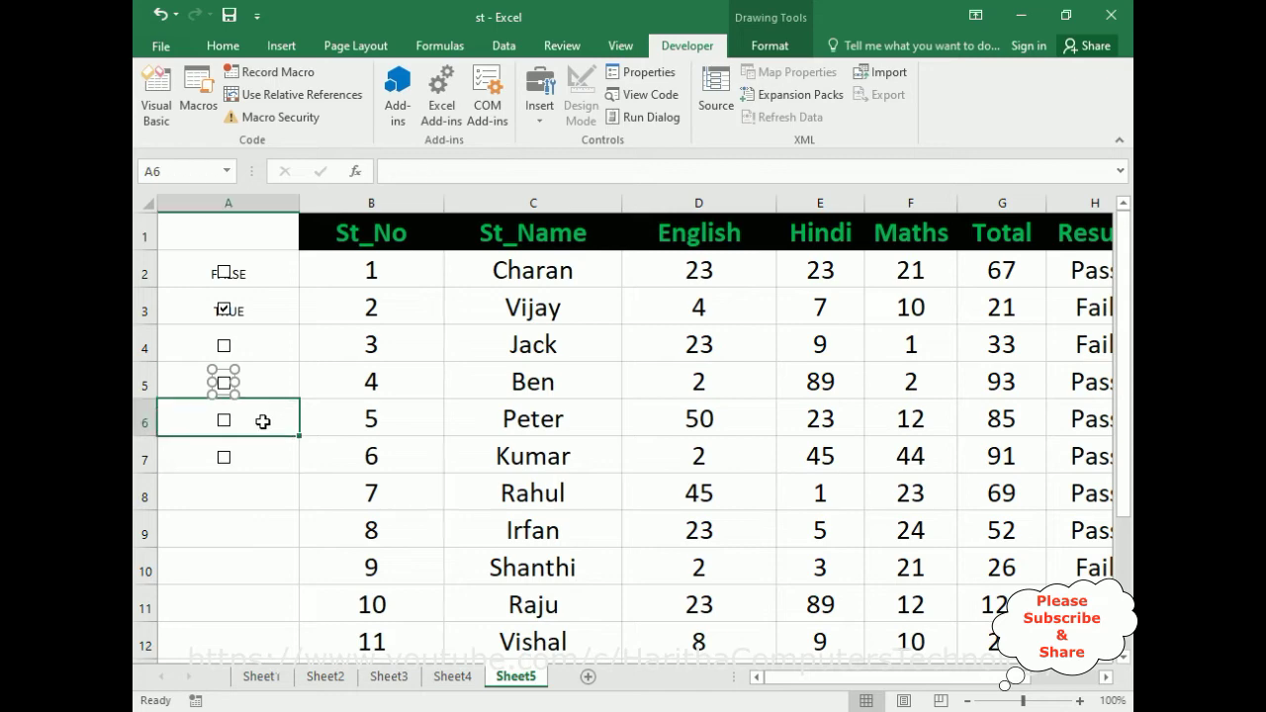
right_click(263, 423)
right_click(226, 423)
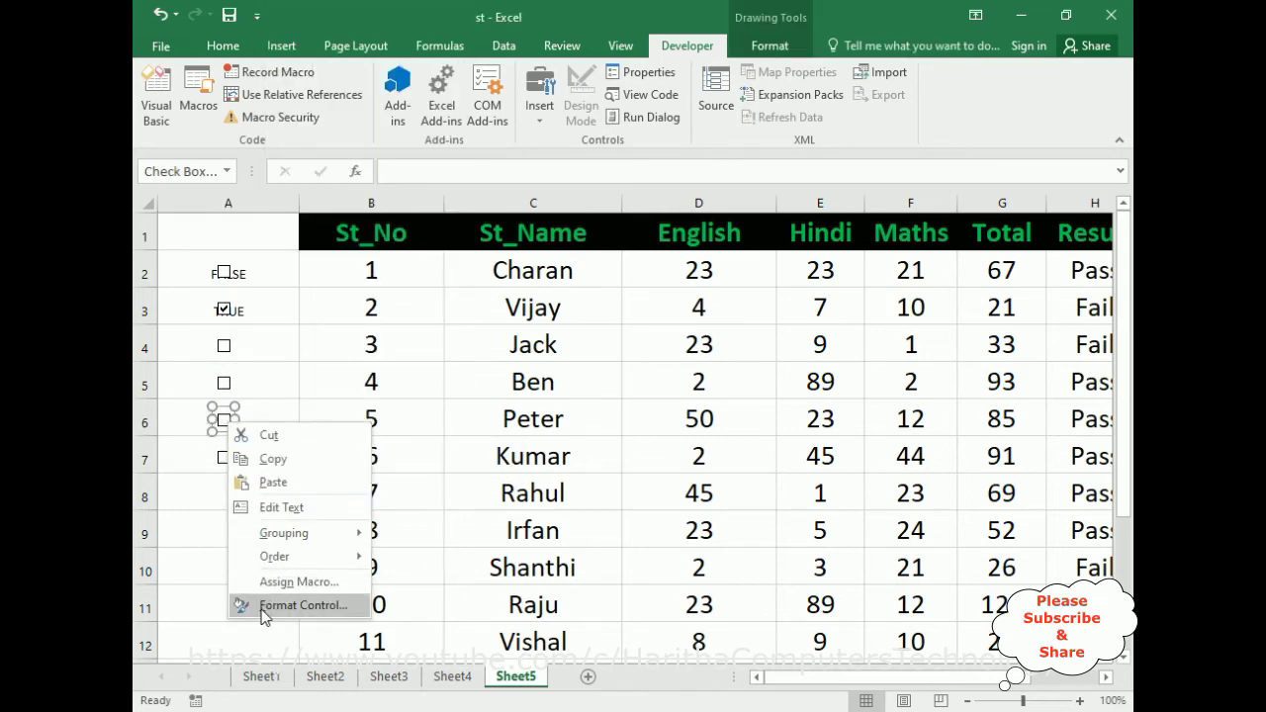
click(265, 605)
click(820, 221)
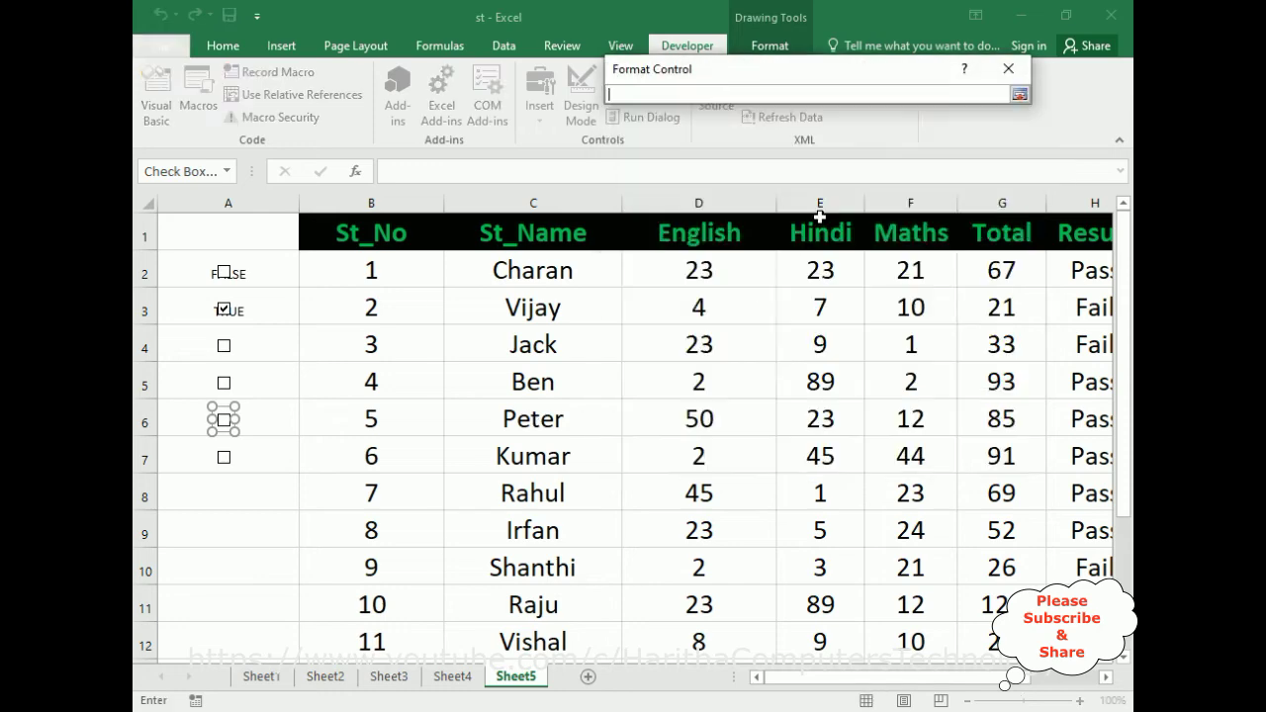
click(277, 430)
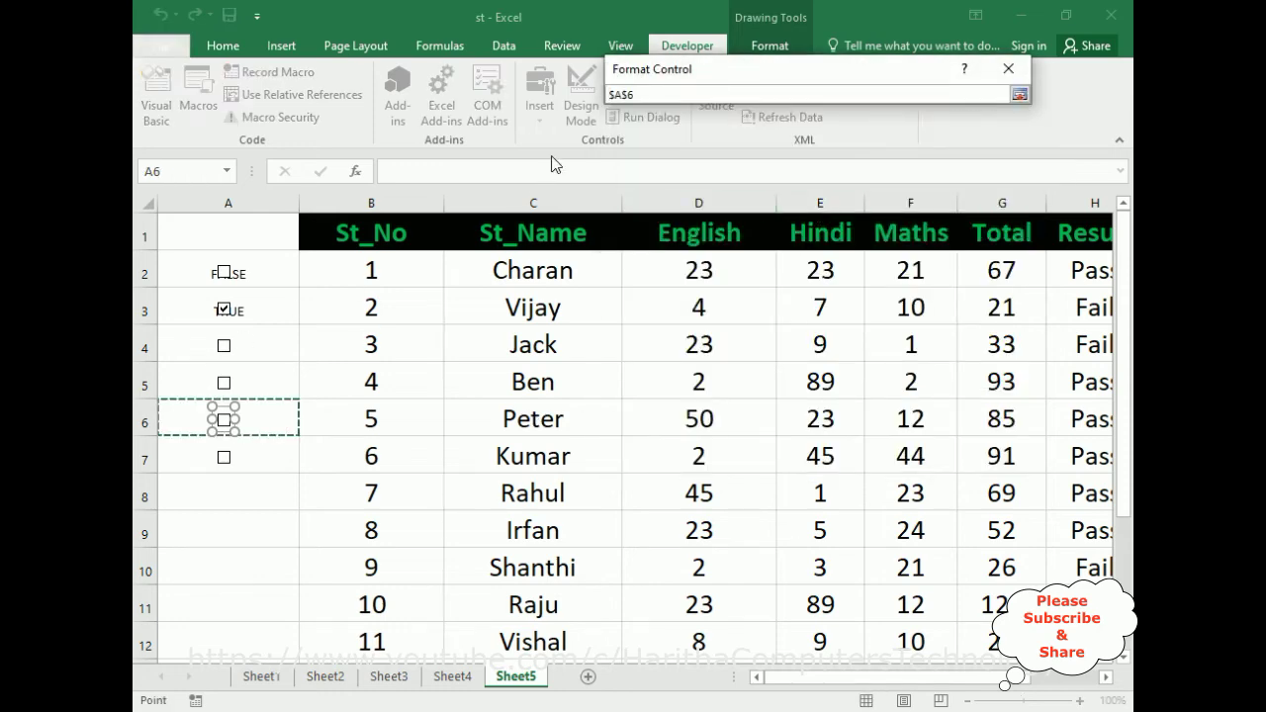
click(1019, 94)
click(915, 444)
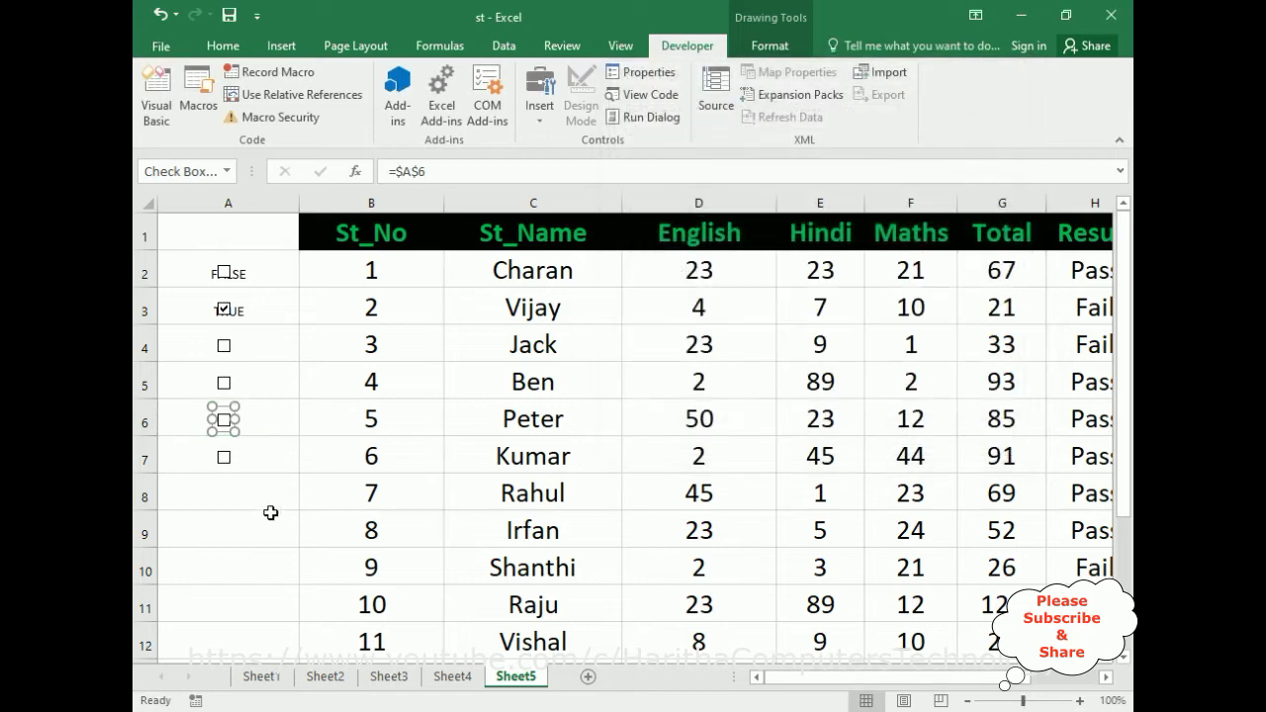
- Link the row 7 checkbox to cell $A$7 in its format control settings
click(262, 460)
right_click(224, 458)
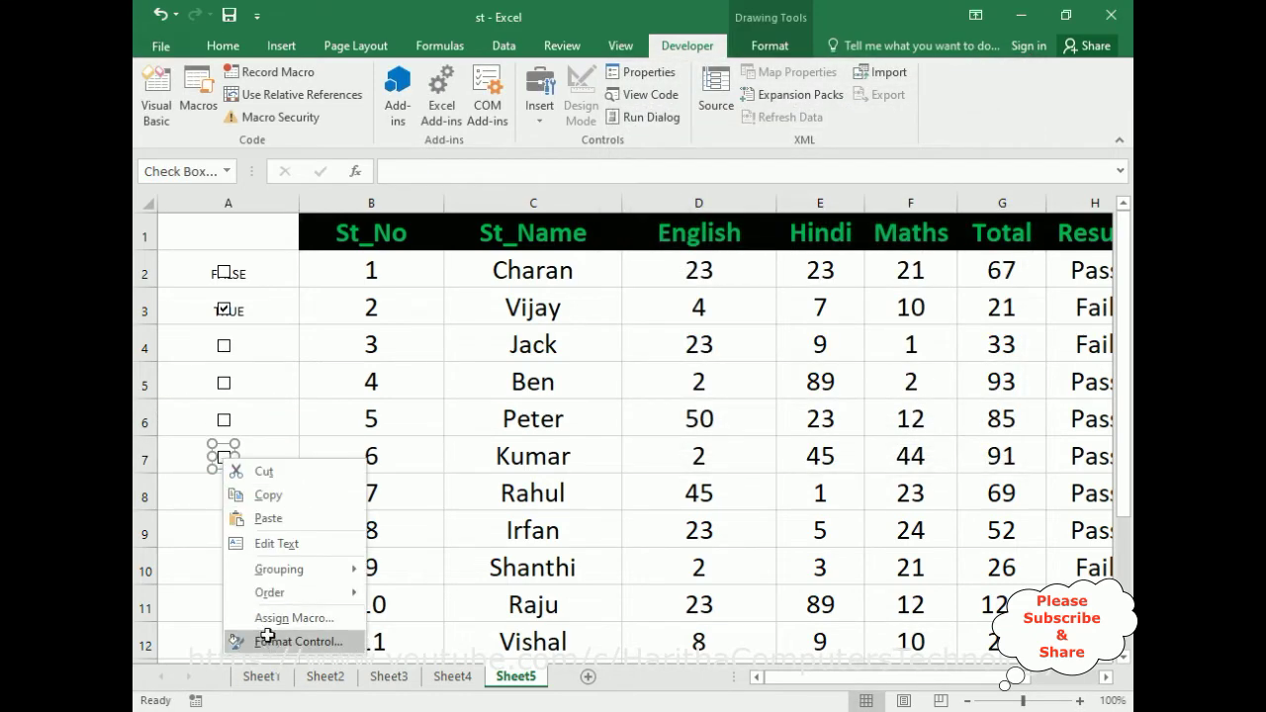
click(266, 637)
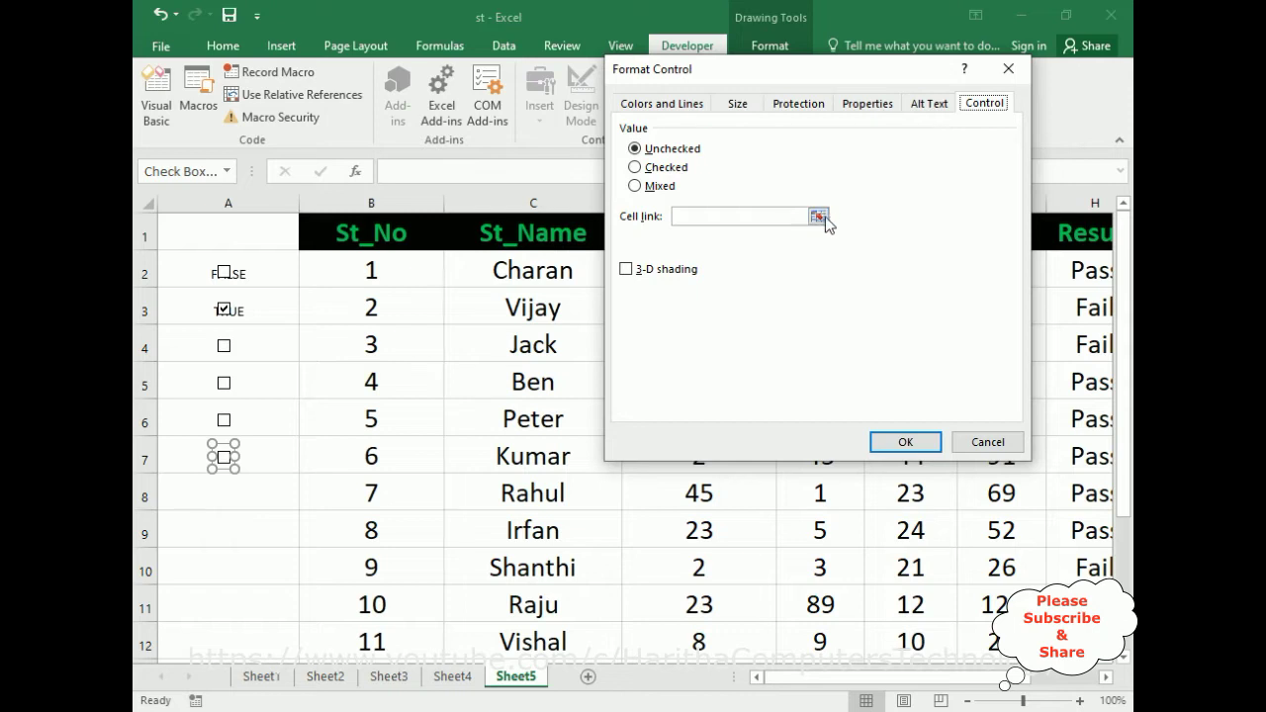
click(820, 216)
click(274, 449)
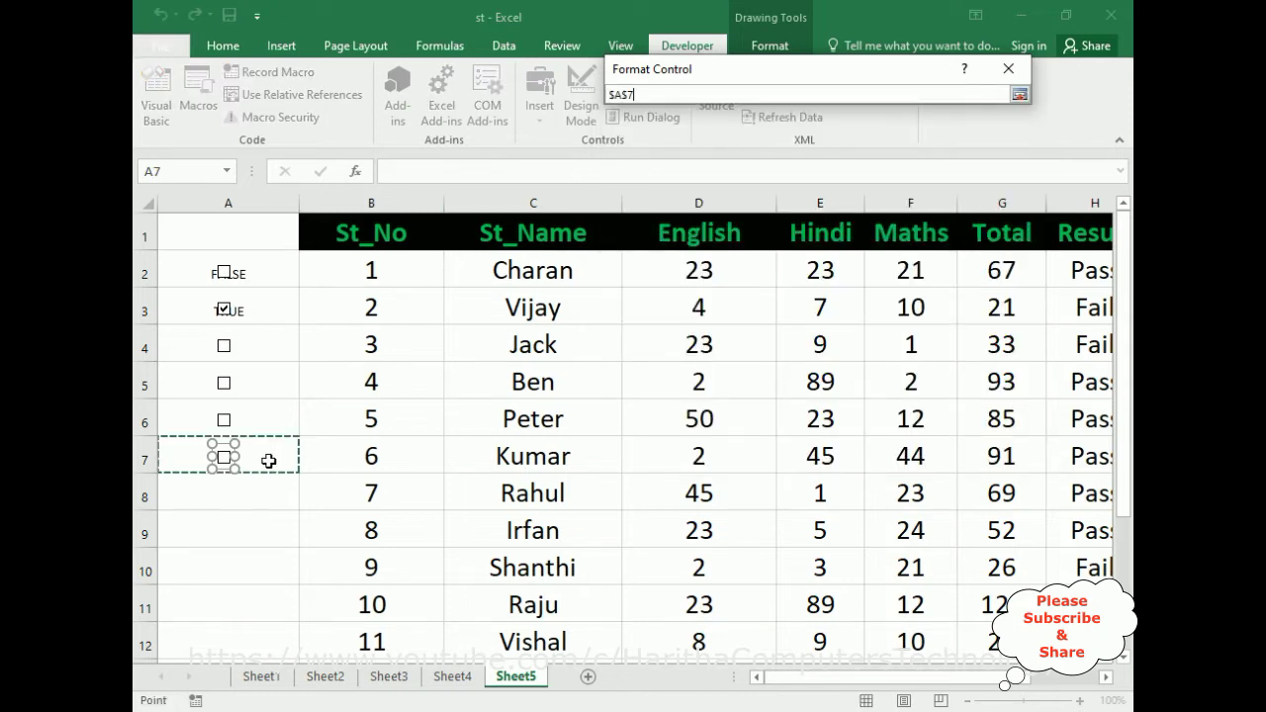
click(1020, 95)
click(902, 441)
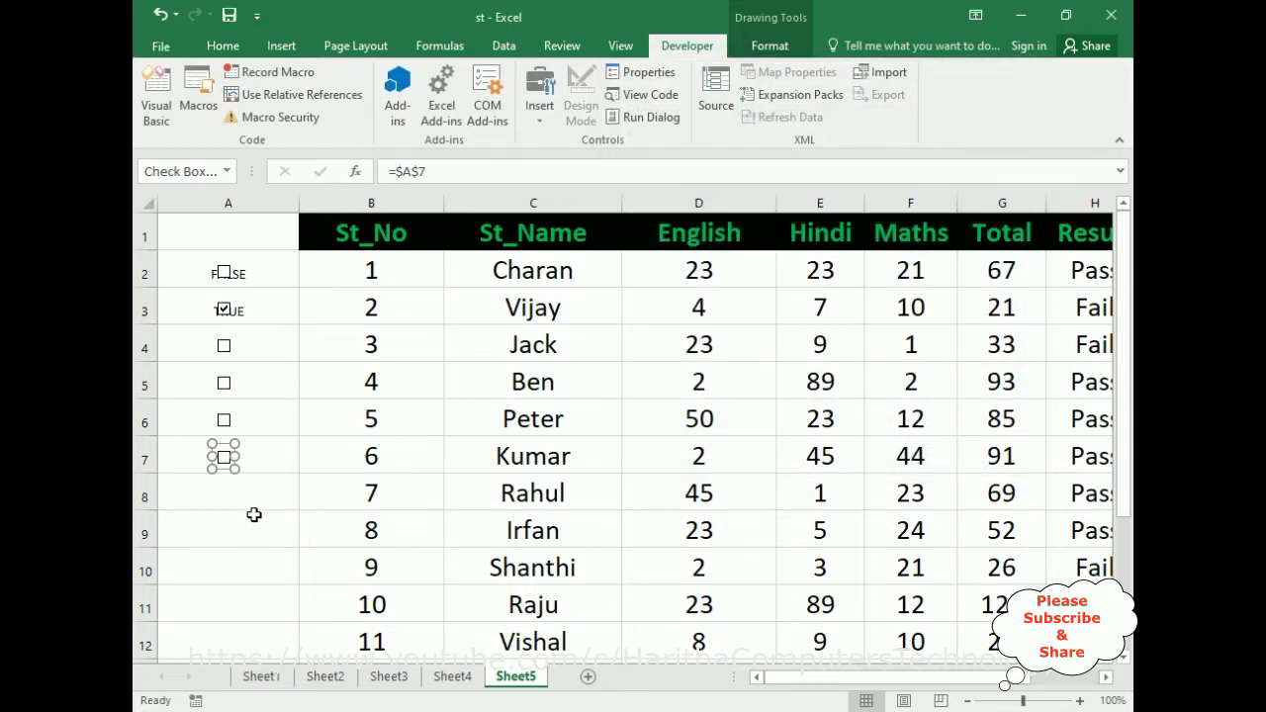
- Look over the checkbox column down to the last student and review the row 7 checkbox's cell link setting
scroll(254, 515, down, 2)
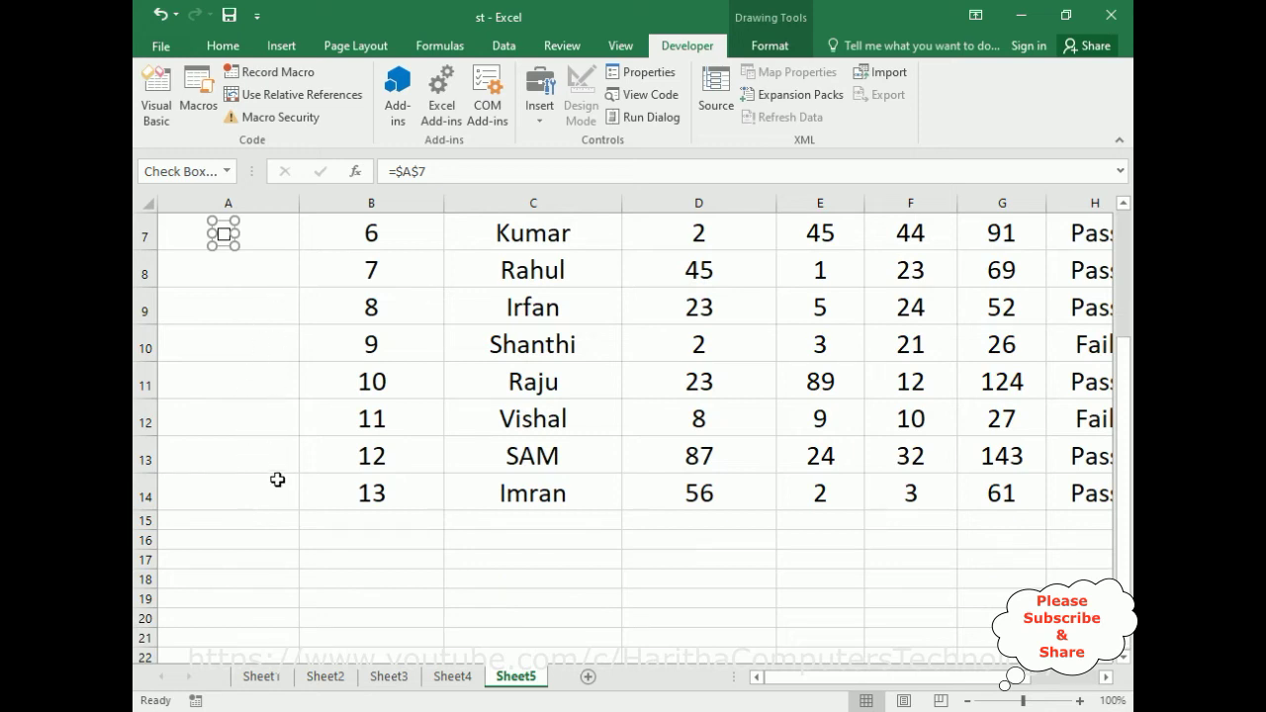
scroll(272, 524, up, 2)
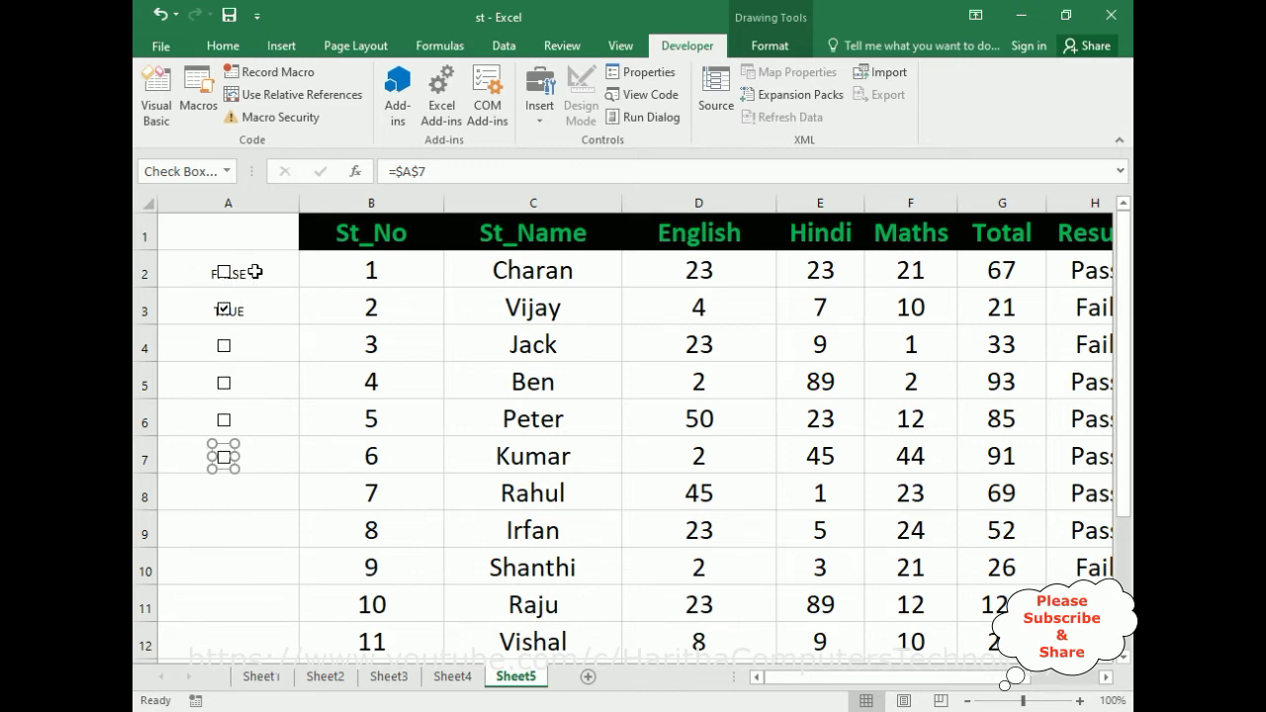
scroll(255, 517, down, 1)
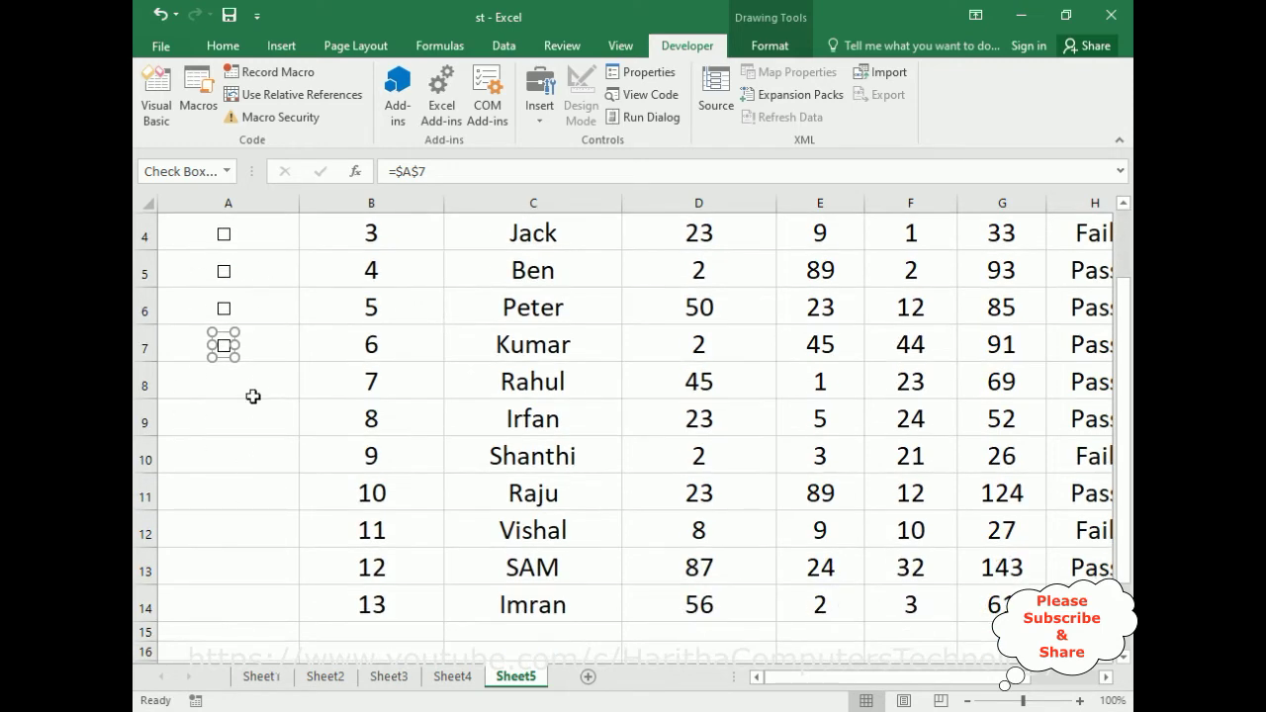
scroll(278, 530, up, 1)
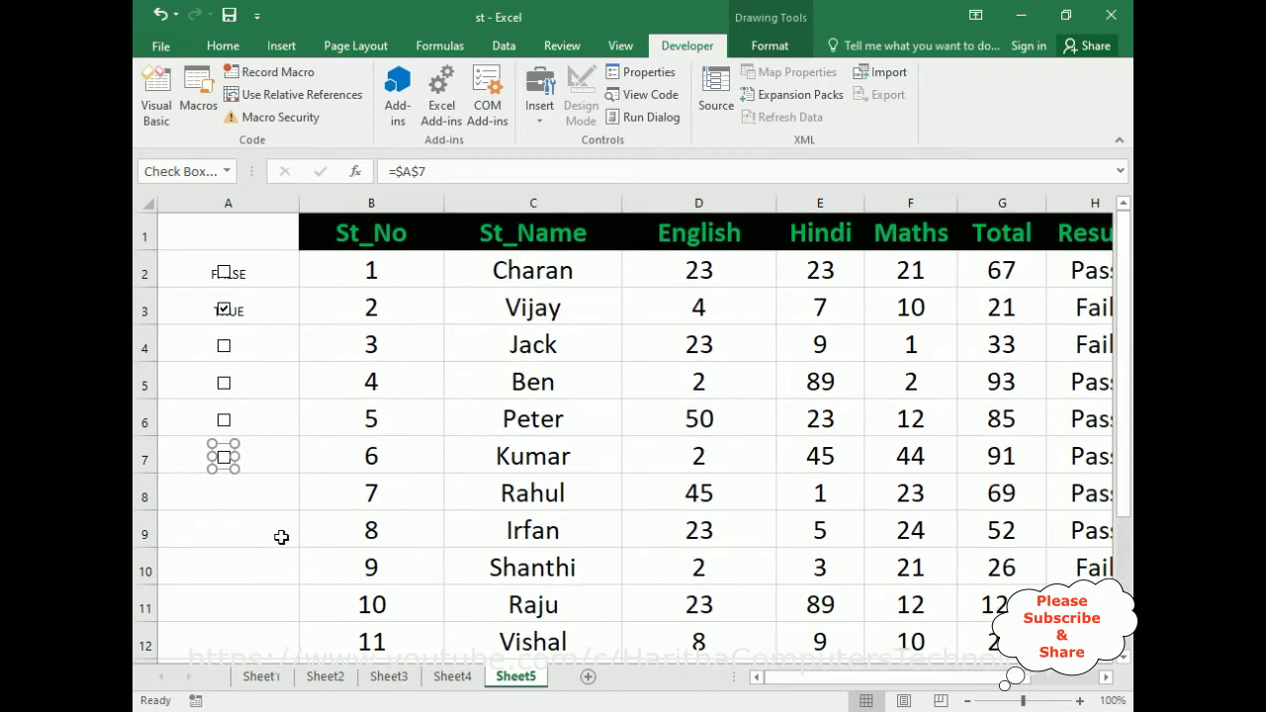
scroll(281, 524, down, 2)
scroll(272, 502, up, 1)
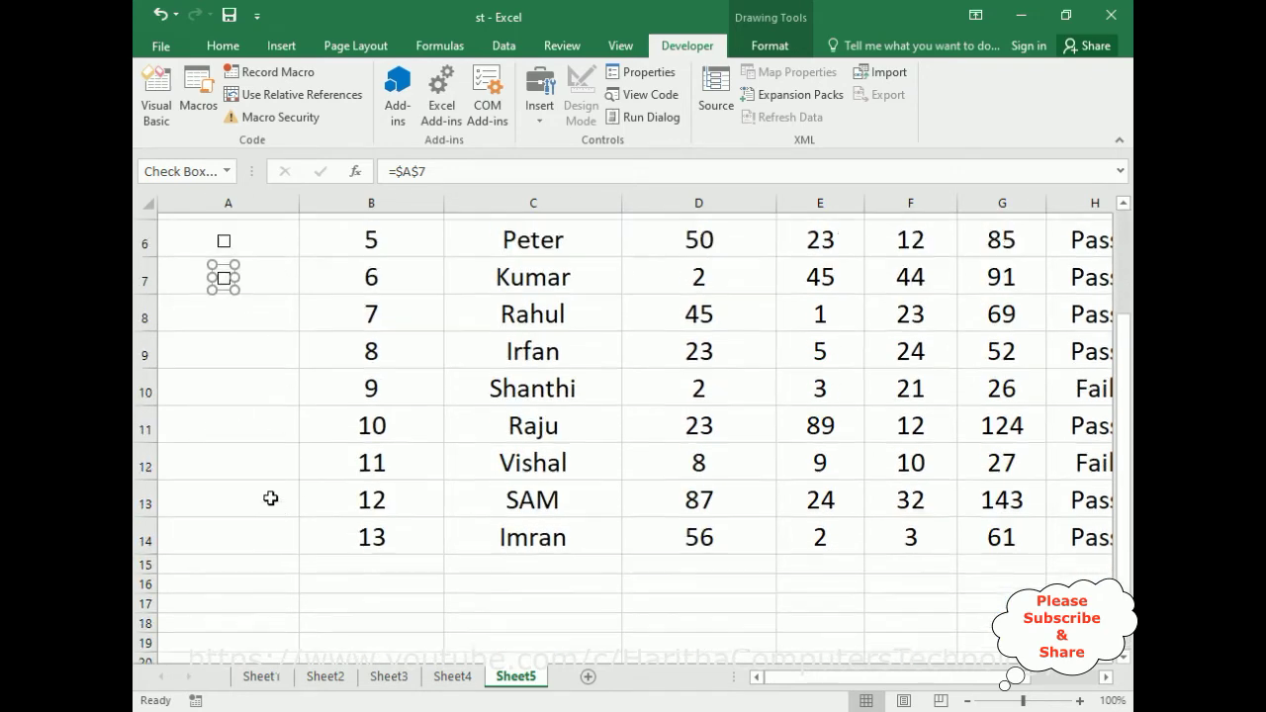
scroll(270, 498, up, 2)
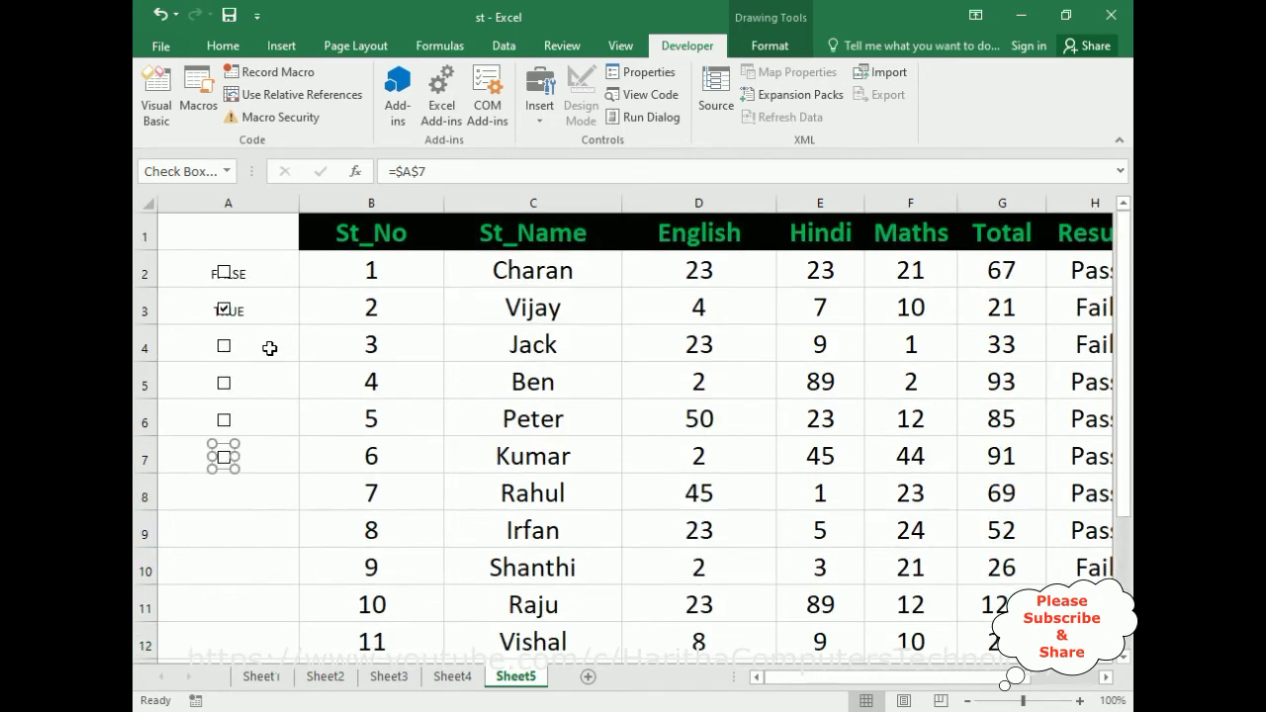
right_click(221, 461)
click(287, 649)
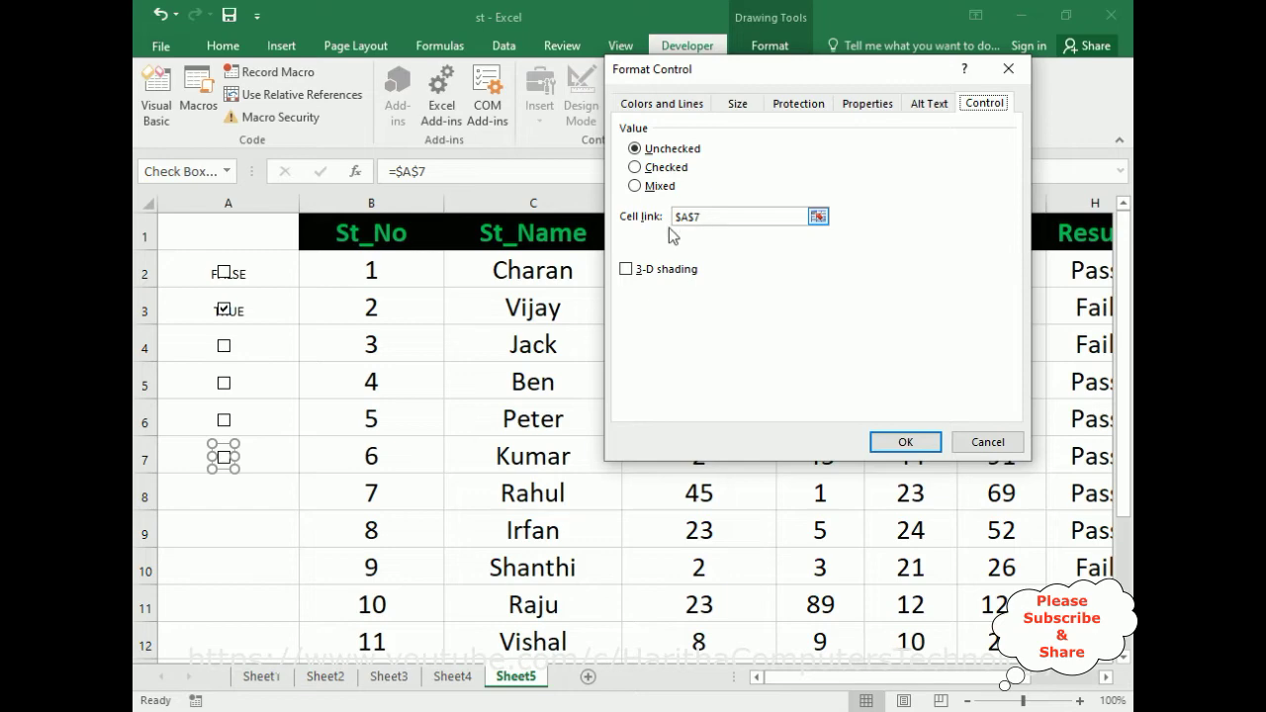
click(984, 442)
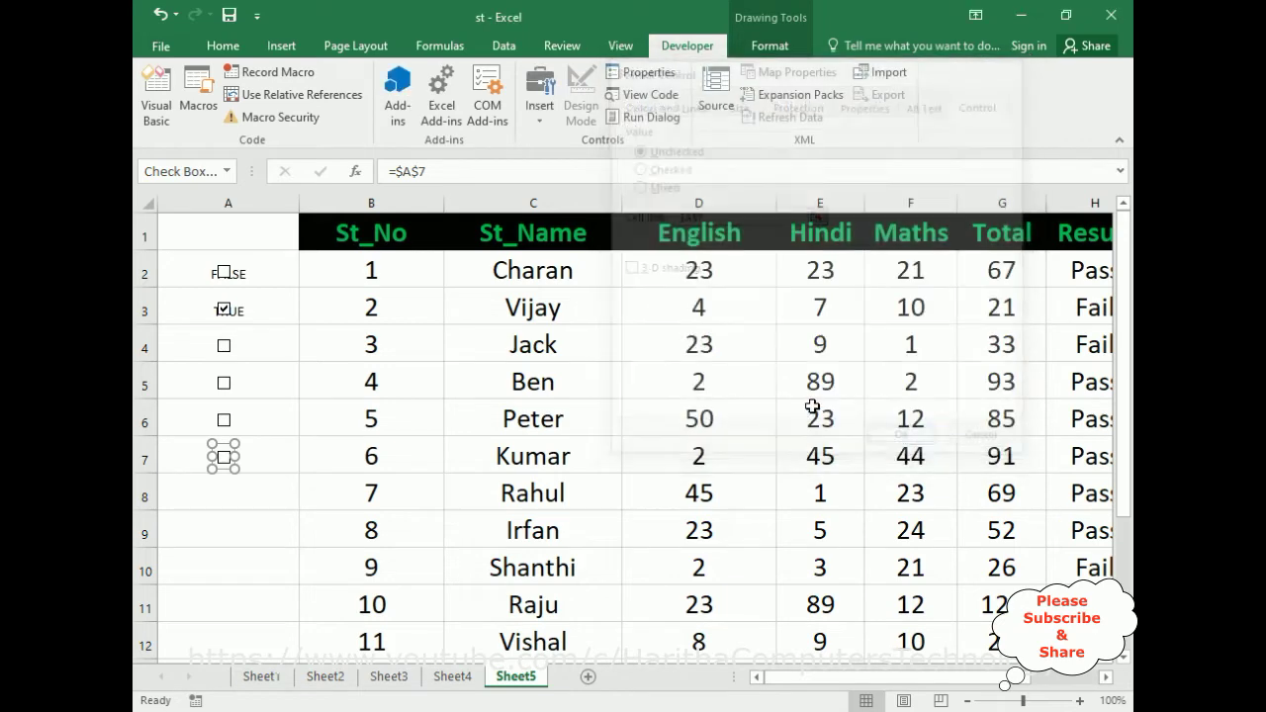
- Test the linked checkboxes by ticking rows 4 and 5 and toggling those in rows 5, 6 and 7
click(265, 368)
click(223, 346)
click(223, 383)
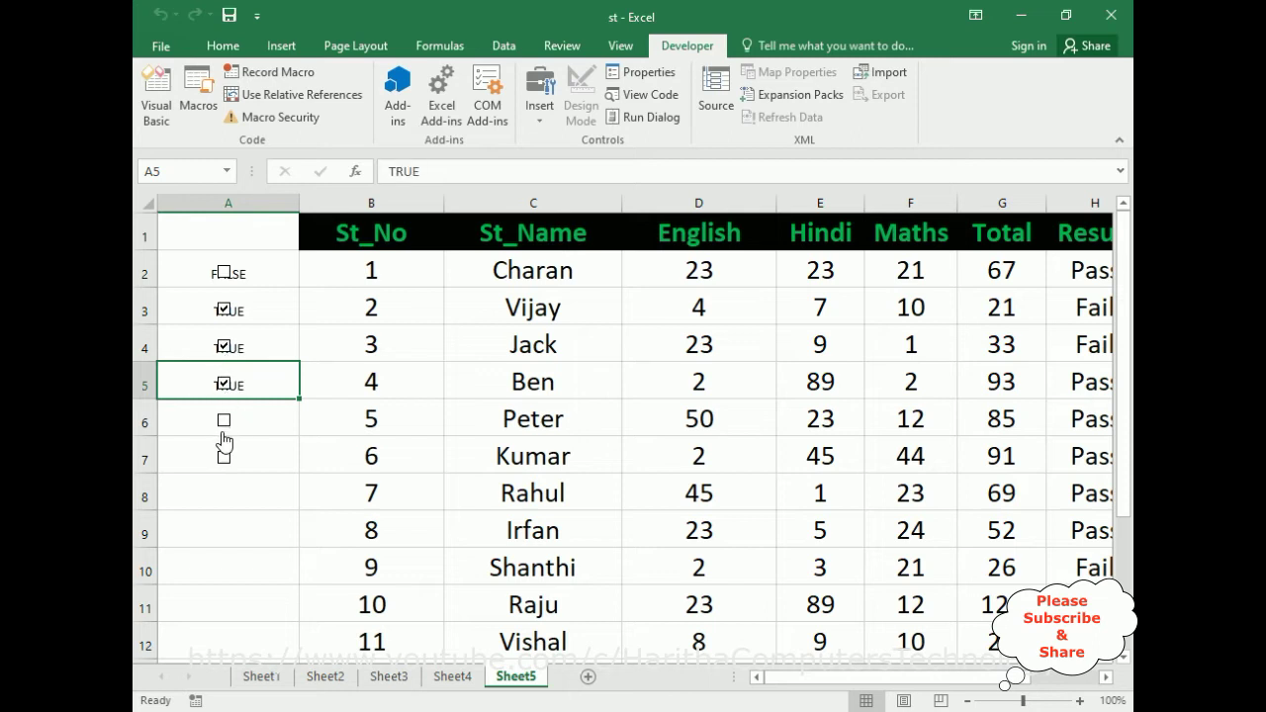
click(226, 430)
click(224, 465)
click(224, 461)
click(224, 382)
click(223, 382)
- Hide the TRUE and FALSE values behind the checkboxes by setting the font colour of each cell from A2 to A7 to white
click(253, 273)
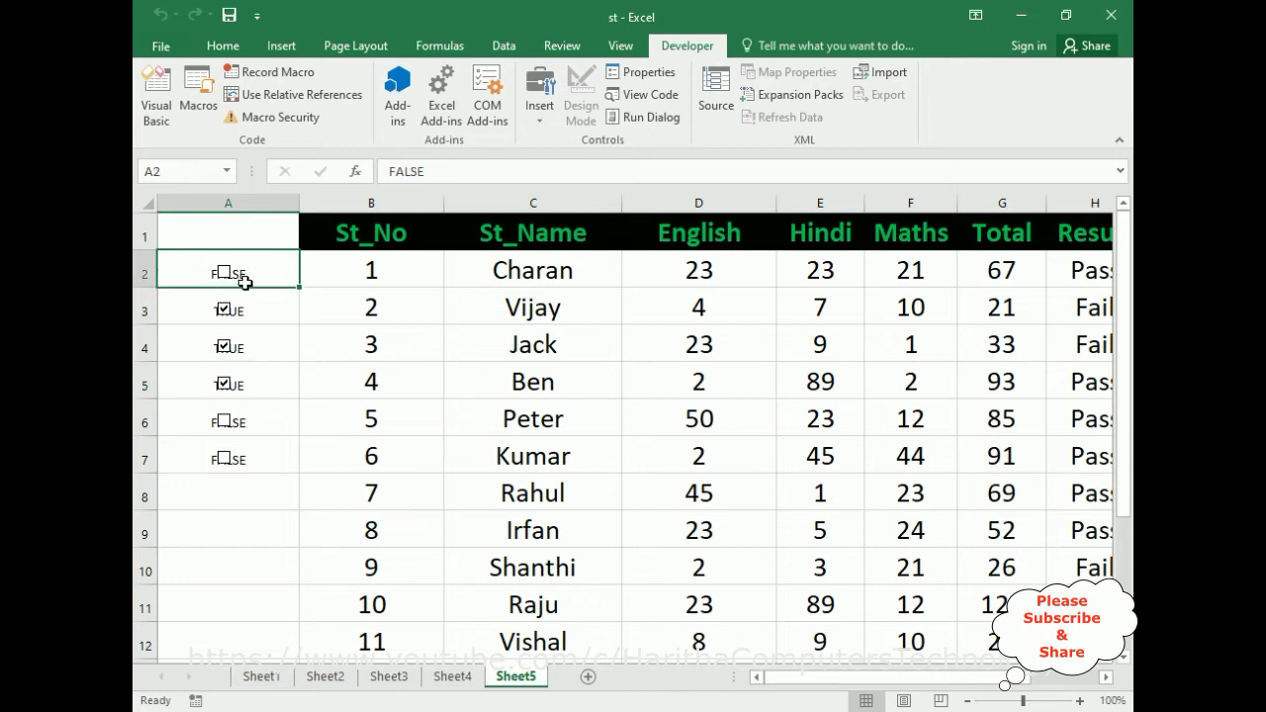
click(223, 46)
click(393, 110)
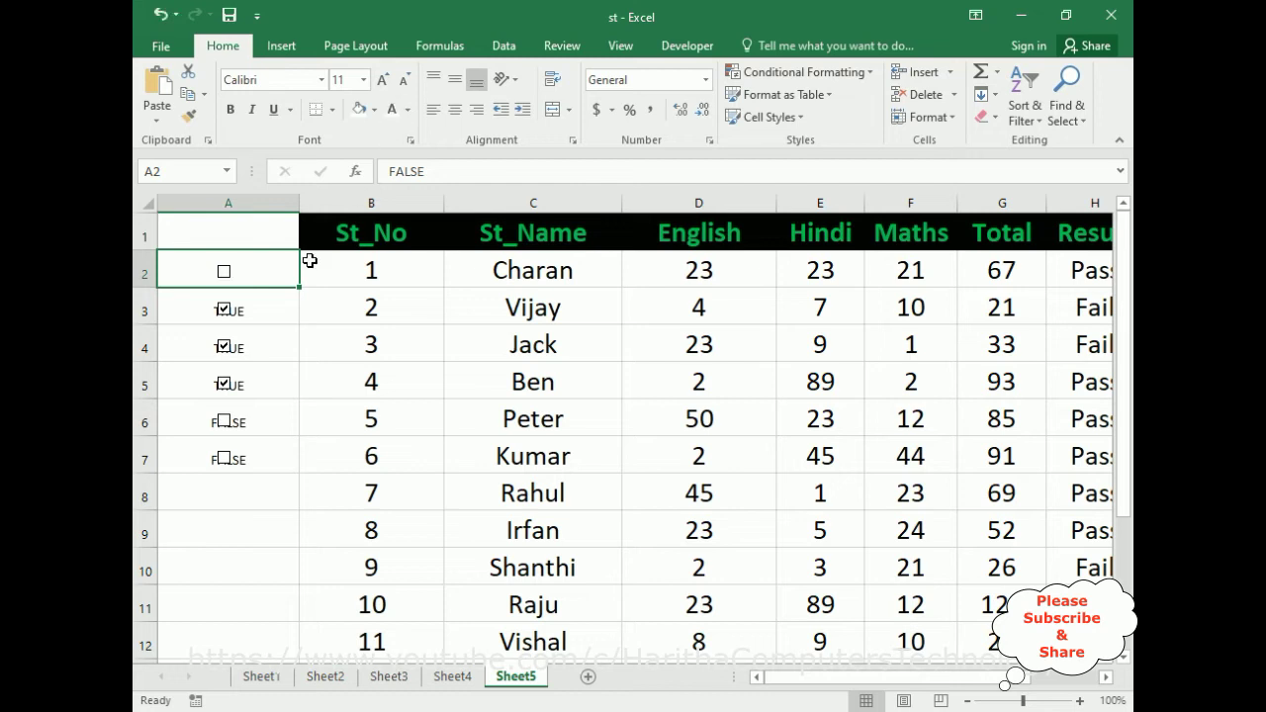
click(241, 312)
click(393, 111)
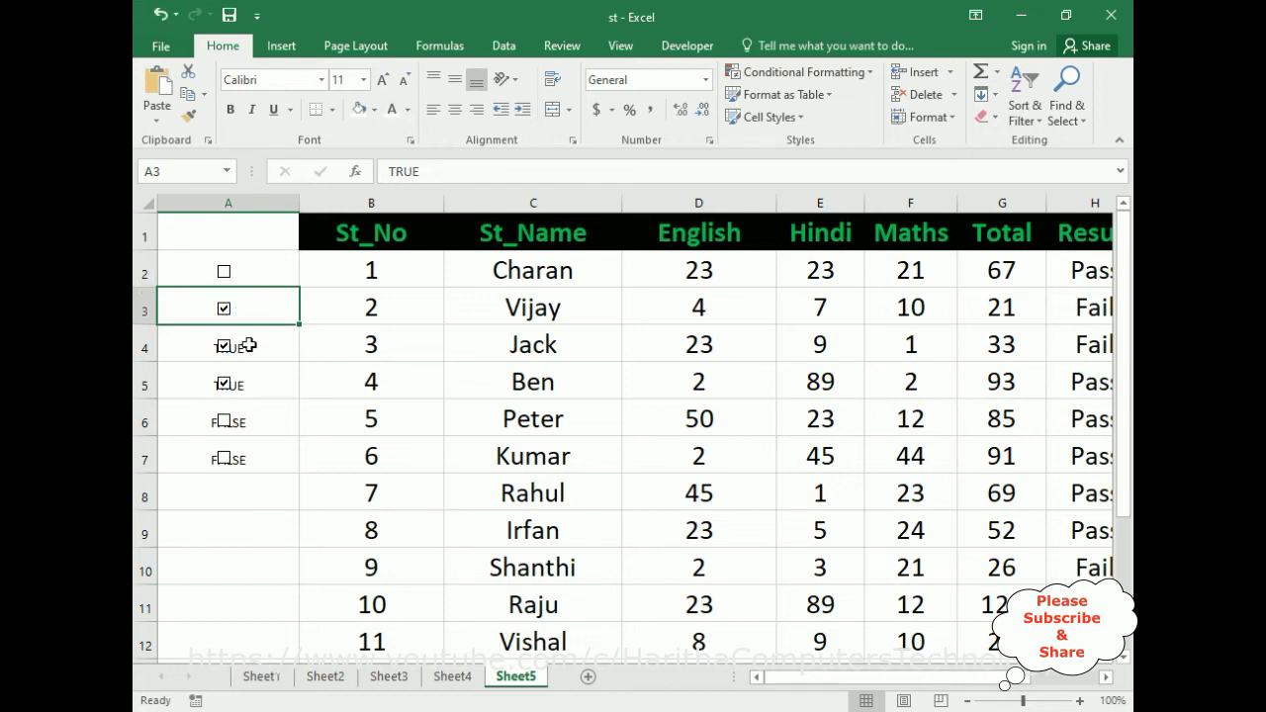
click(248, 344)
click(394, 111)
click(248, 394)
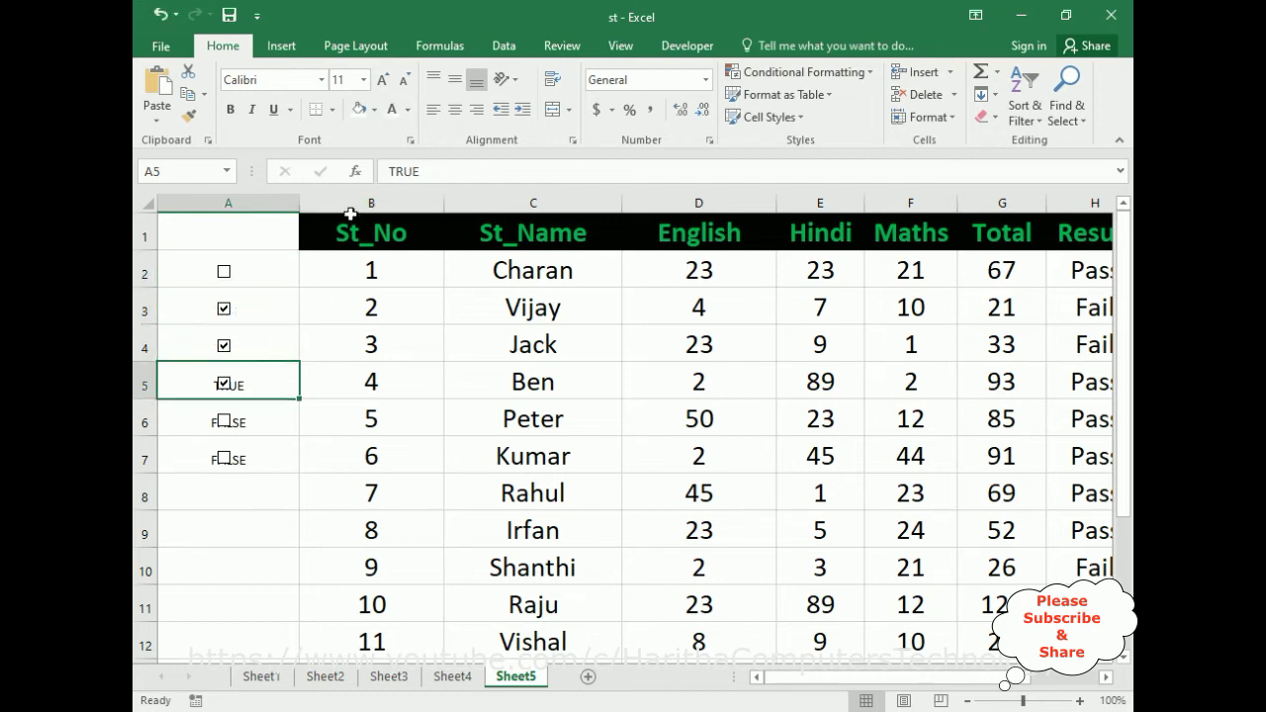
click(394, 111)
click(250, 416)
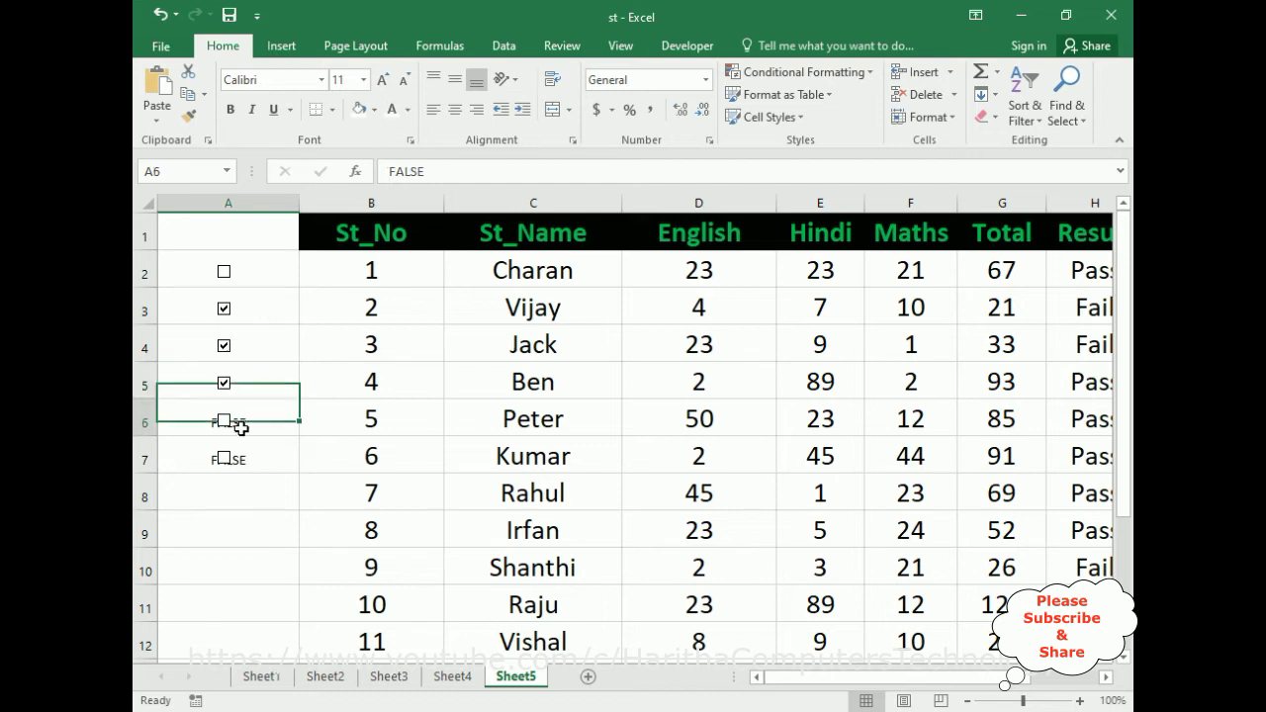
click(394, 111)
click(254, 467)
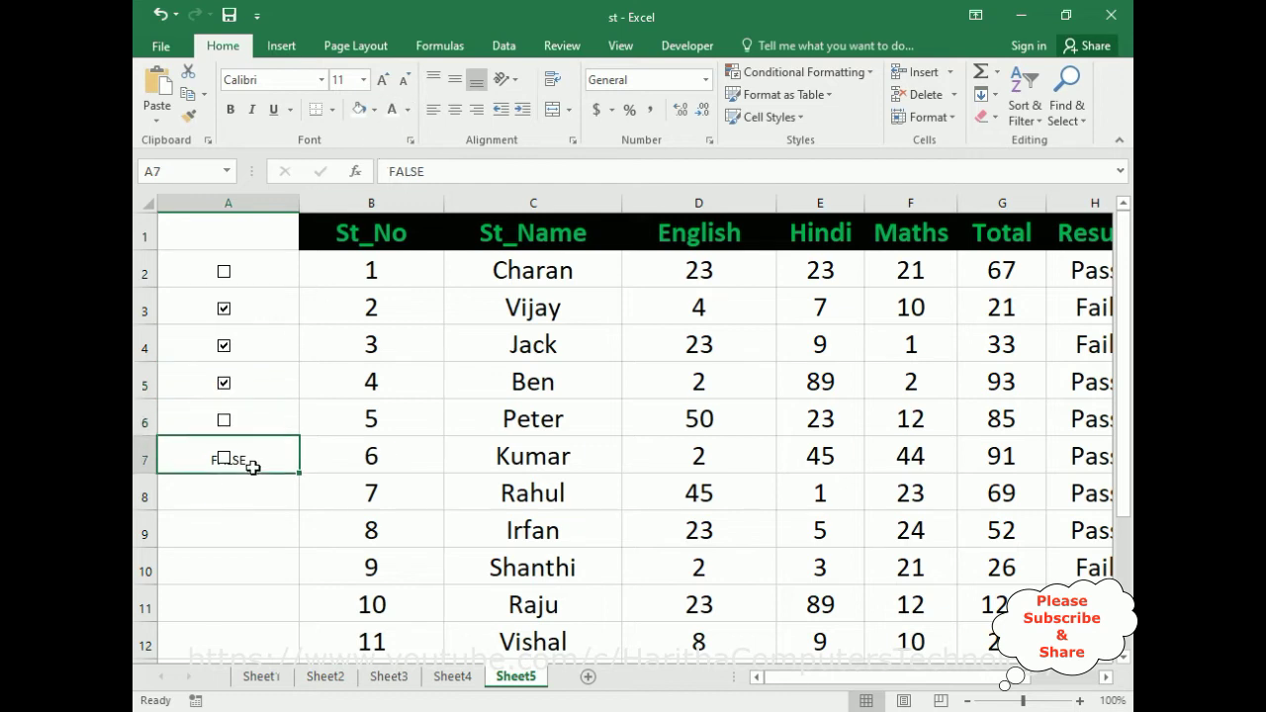
click(393, 111)
- Toggle the checkboxes in rows 2 to 7 to test them with the linked values hidden, leaving row 3 cleared
click(225, 279)
click(228, 311)
click(226, 348)
click(226, 386)
click(226, 422)
click(226, 457)
click(225, 383)
click(226, 346)
- Clear the ticked checkboxes in rows 2, 4, 5, 6 and 7 and select cell A1
click(225, 273)
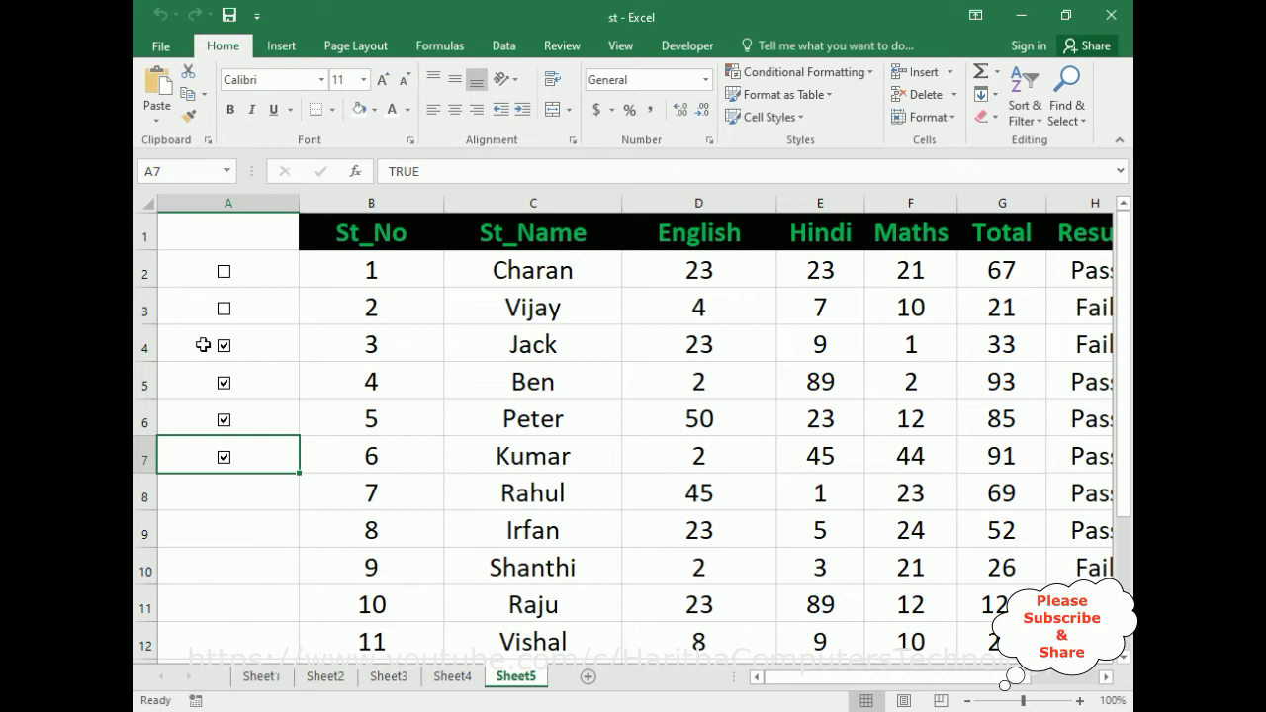
click(226, 346)
click(226, 383)
click(225, 420)
click(225, 457)
click(209, 239)
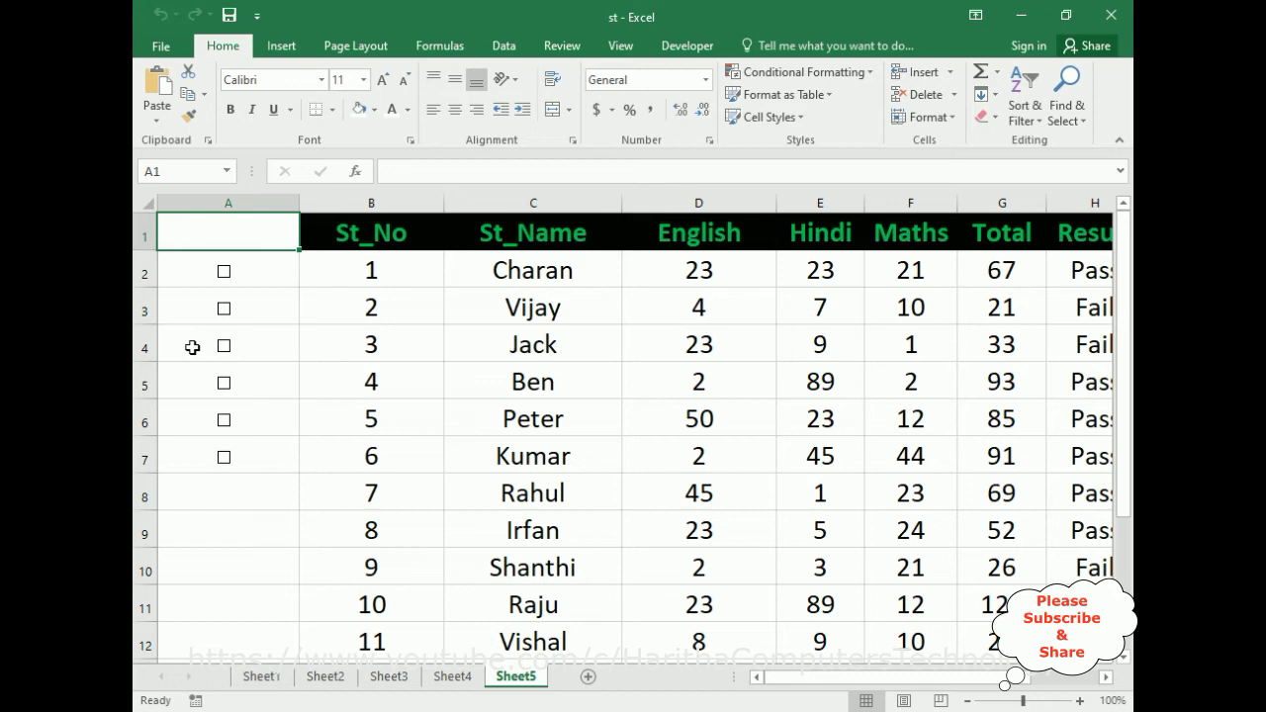
- Select the first six student records across all columns from St_No to Result, range B2 to H7
click(305, 259)
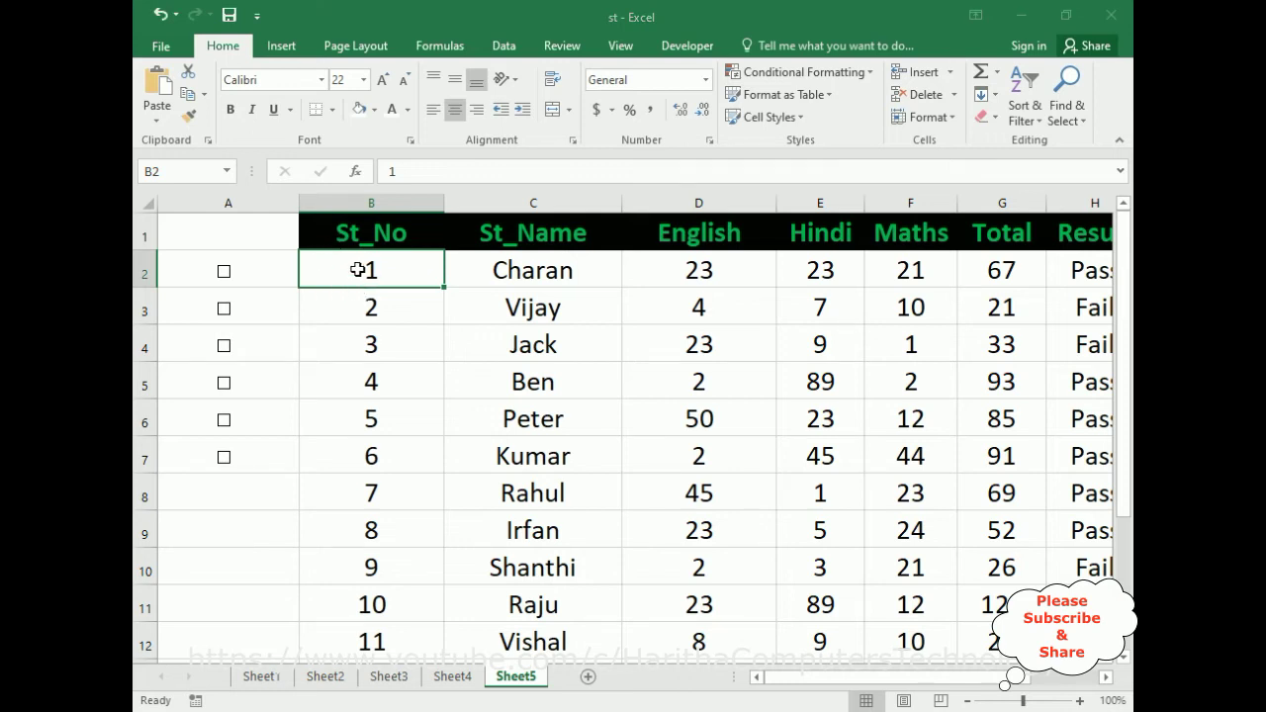
key(shift+Down)
key(shift+Down)
key(shift+Down)
key(shift+Down)
key(shift+Down)
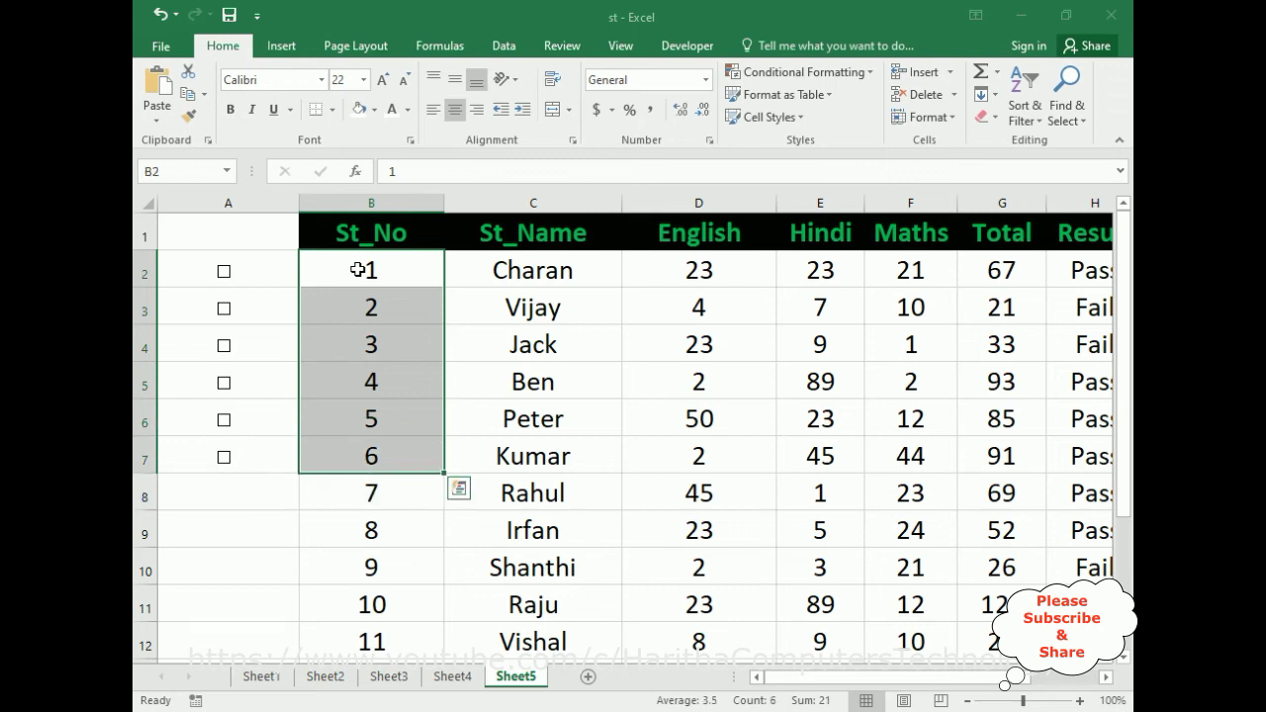
key(shift+Right)
key(shift+Right)
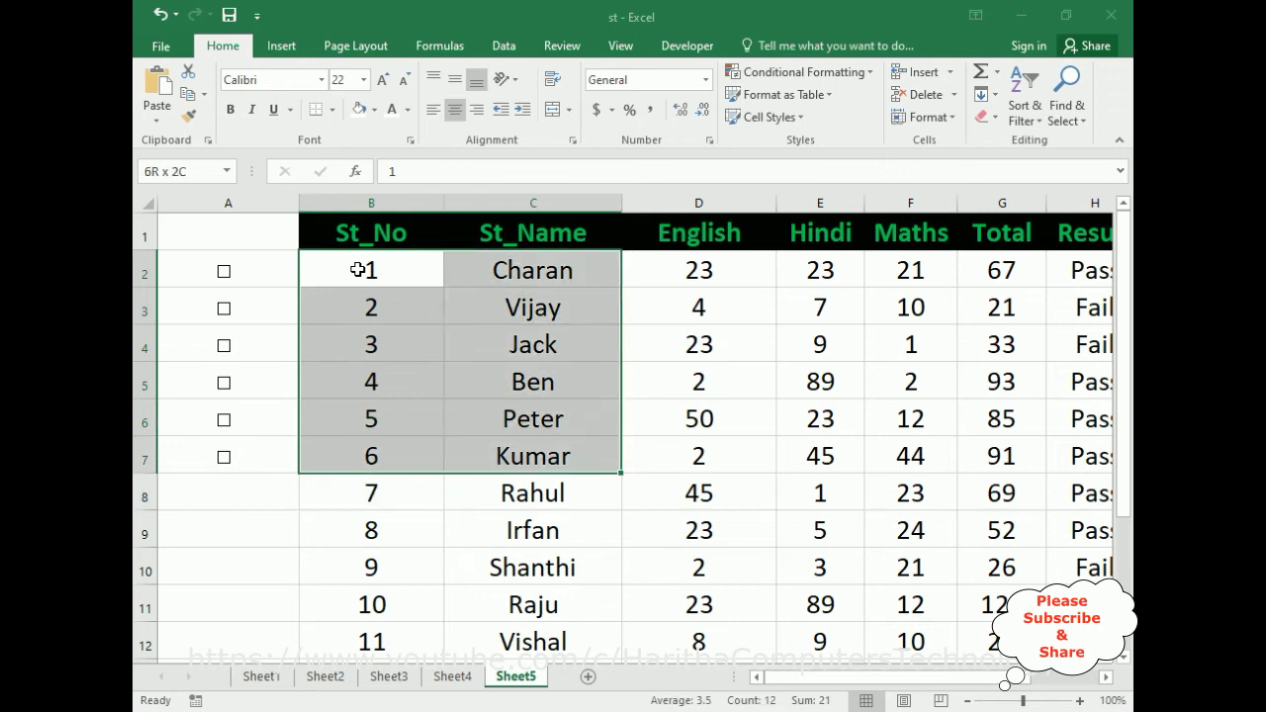
key(shift+Right)
key(shift+Right)
key(shift+Right)
key(shift+Right)
key(shift+Right)
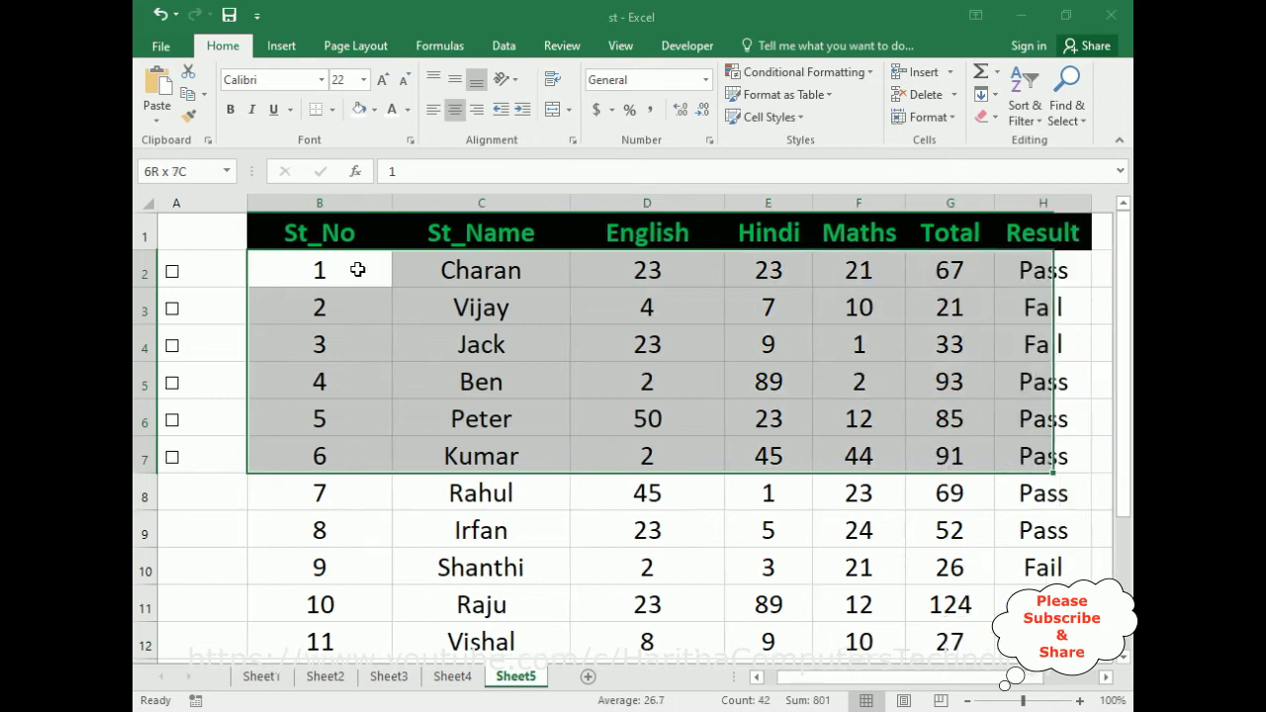
key(shift+Left)
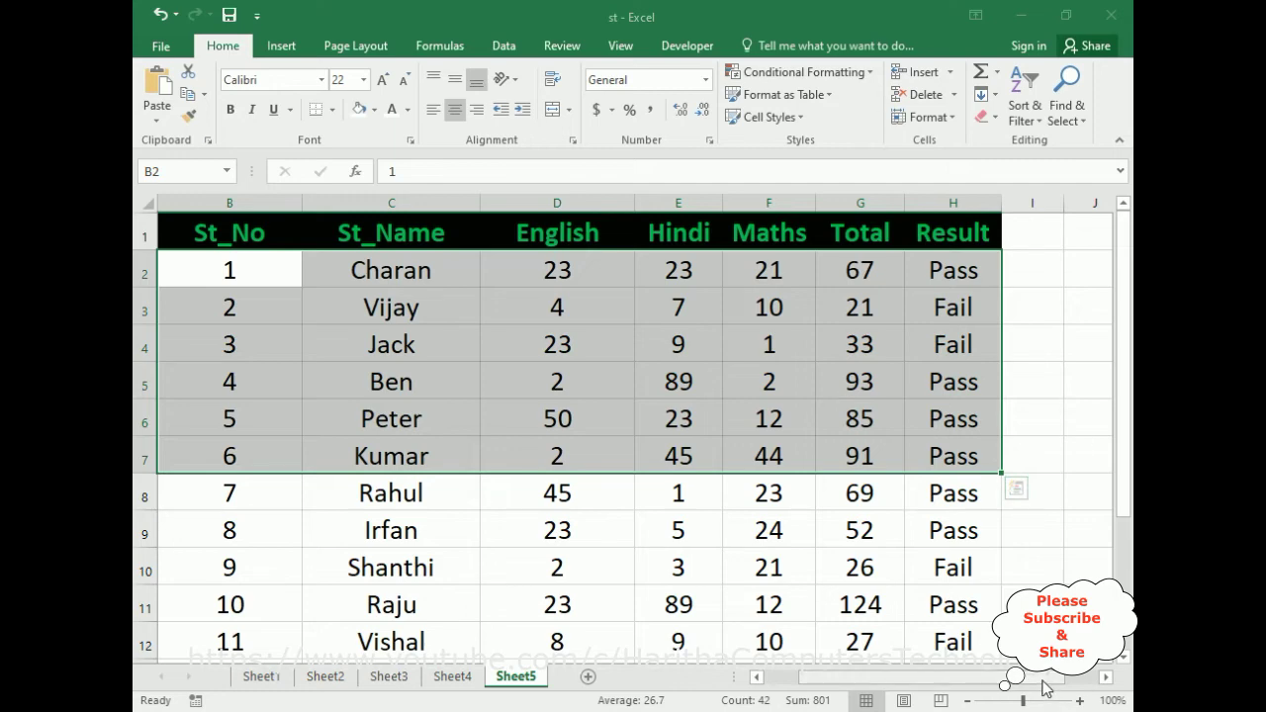
drag(1051, 682, 1043, 682)
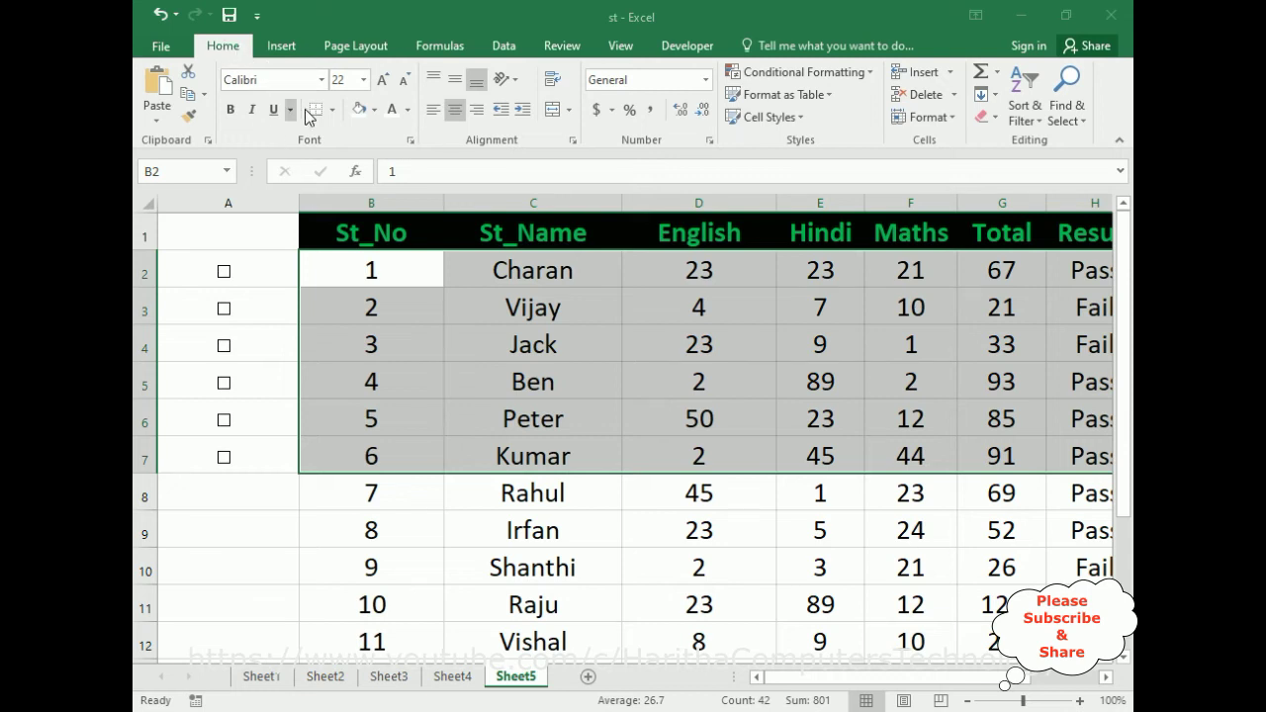
- Start a conditional formatting rule for the selected records that uses the formula =$a2 to determine which cells to format
click(872, 75)
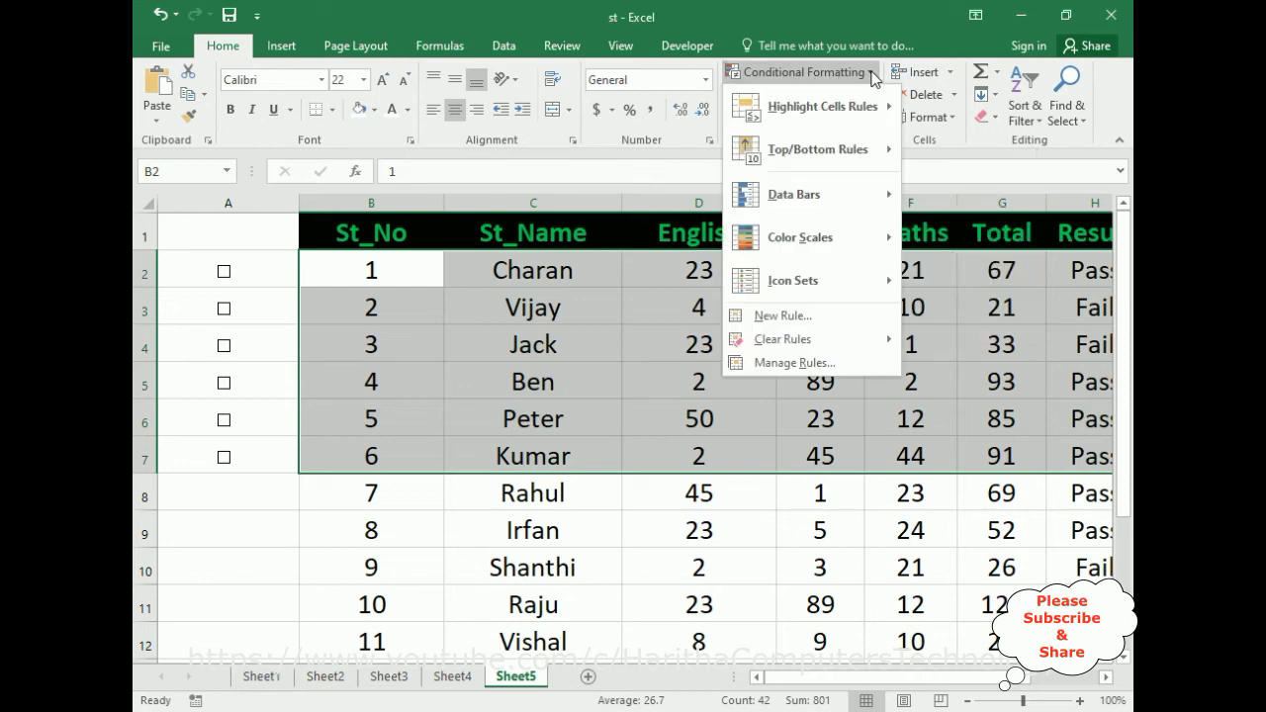
click(772, 316)
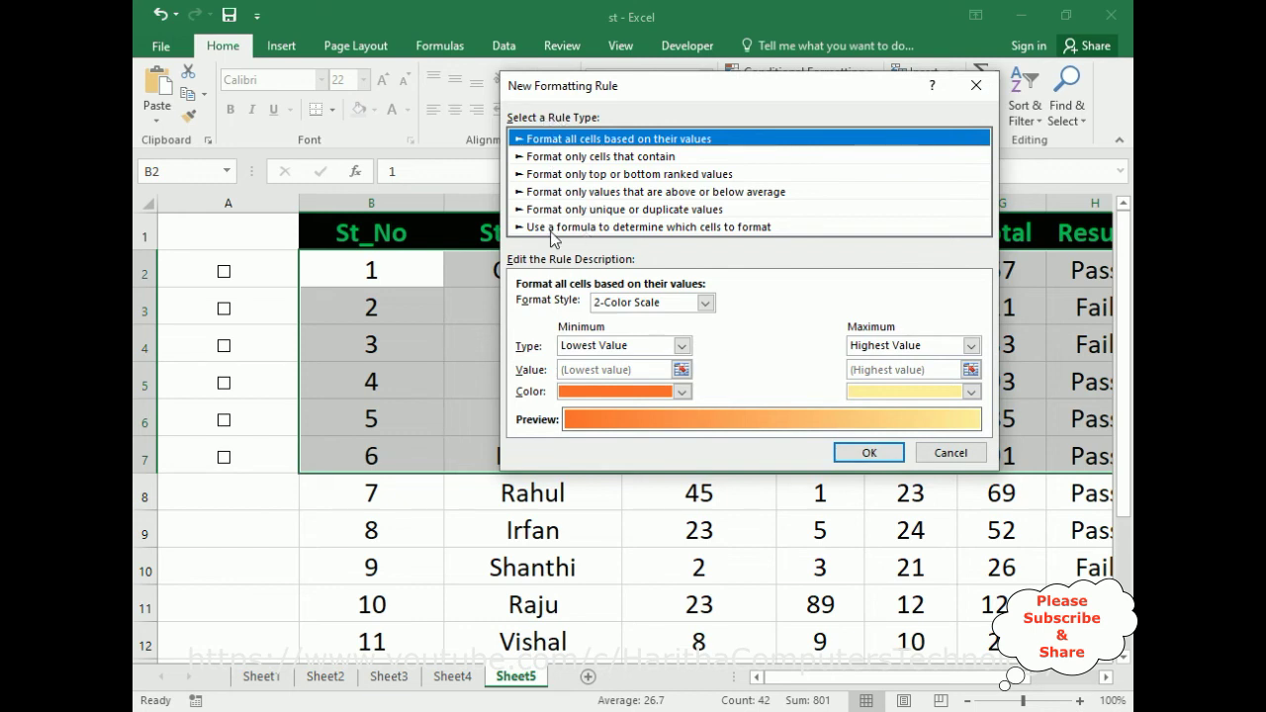
click(638, 229)
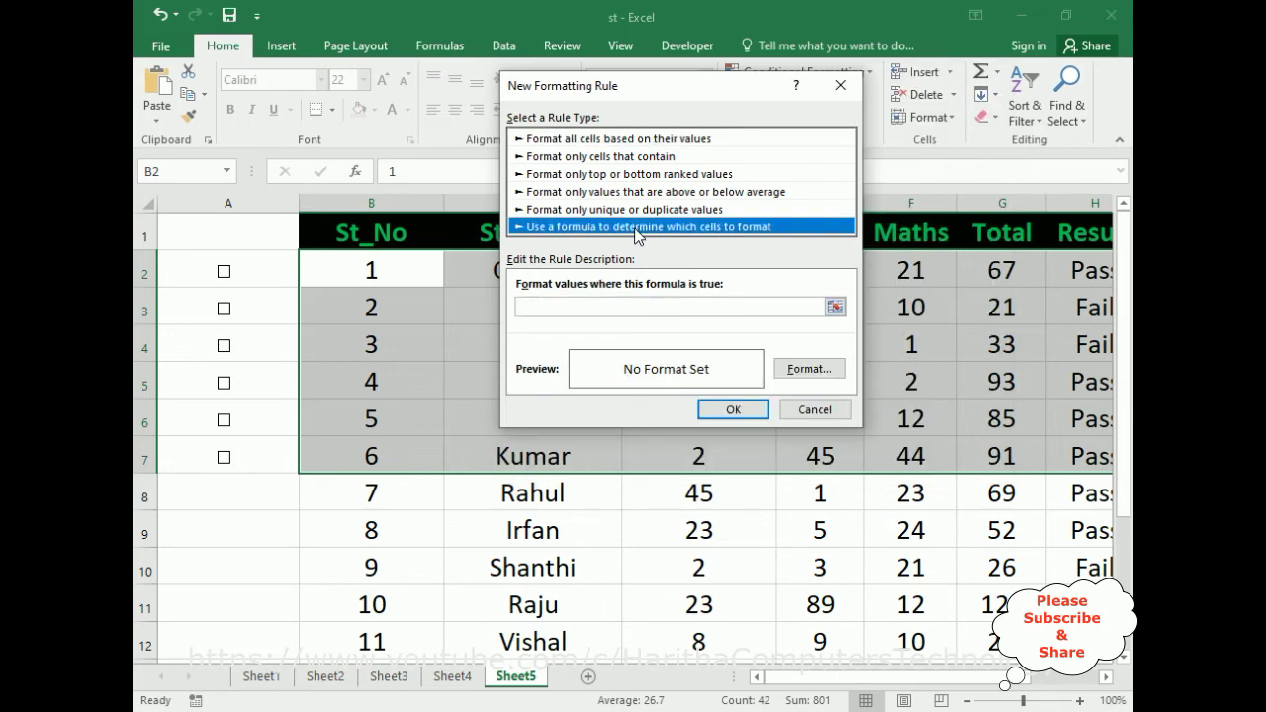
click(589, 309)
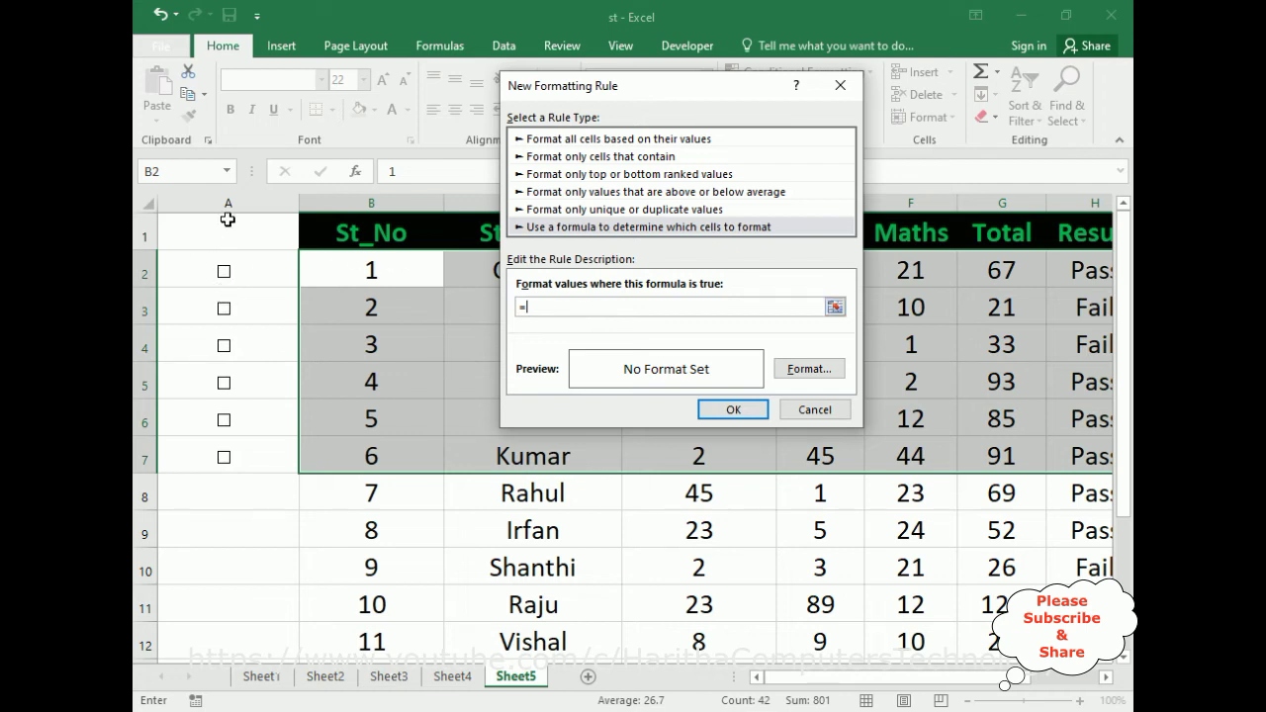
click(226, 269)
text(2)
- Give the rule a green fill with a bold white font, apply it and deselect the table by selecting cell A8
click(817, 376)
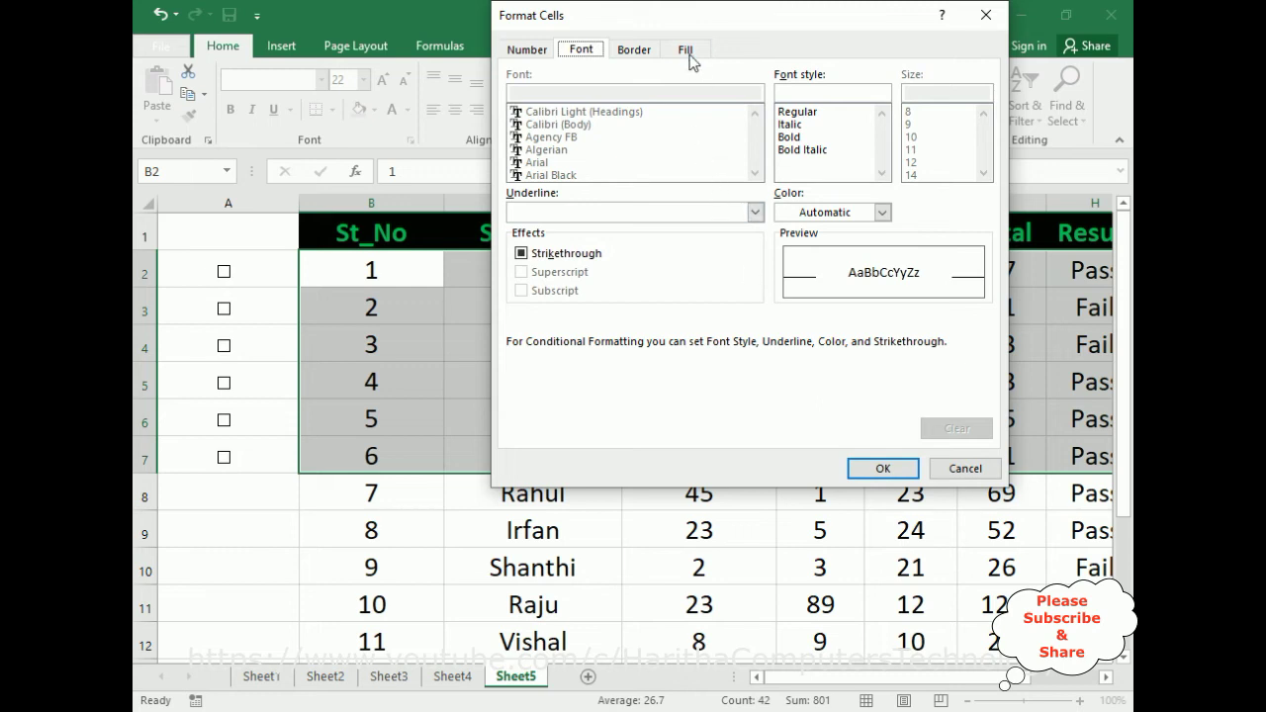
click(688, 50)
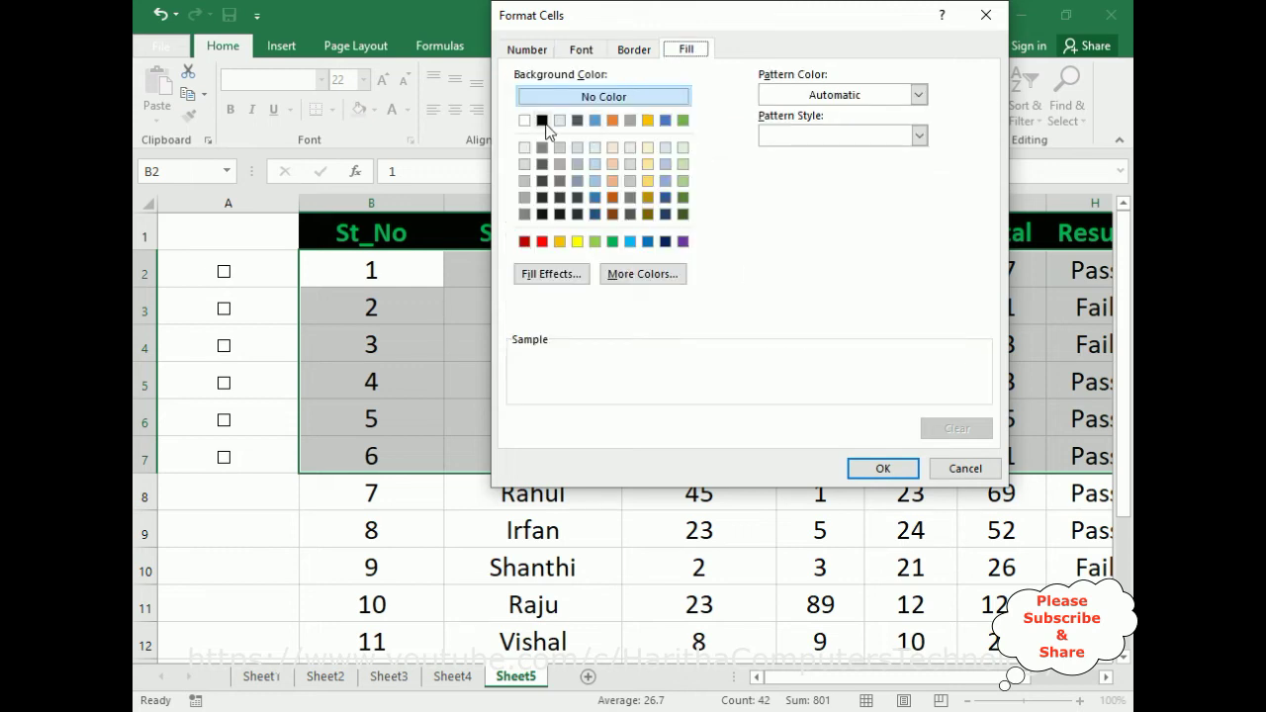
click(613, 242)
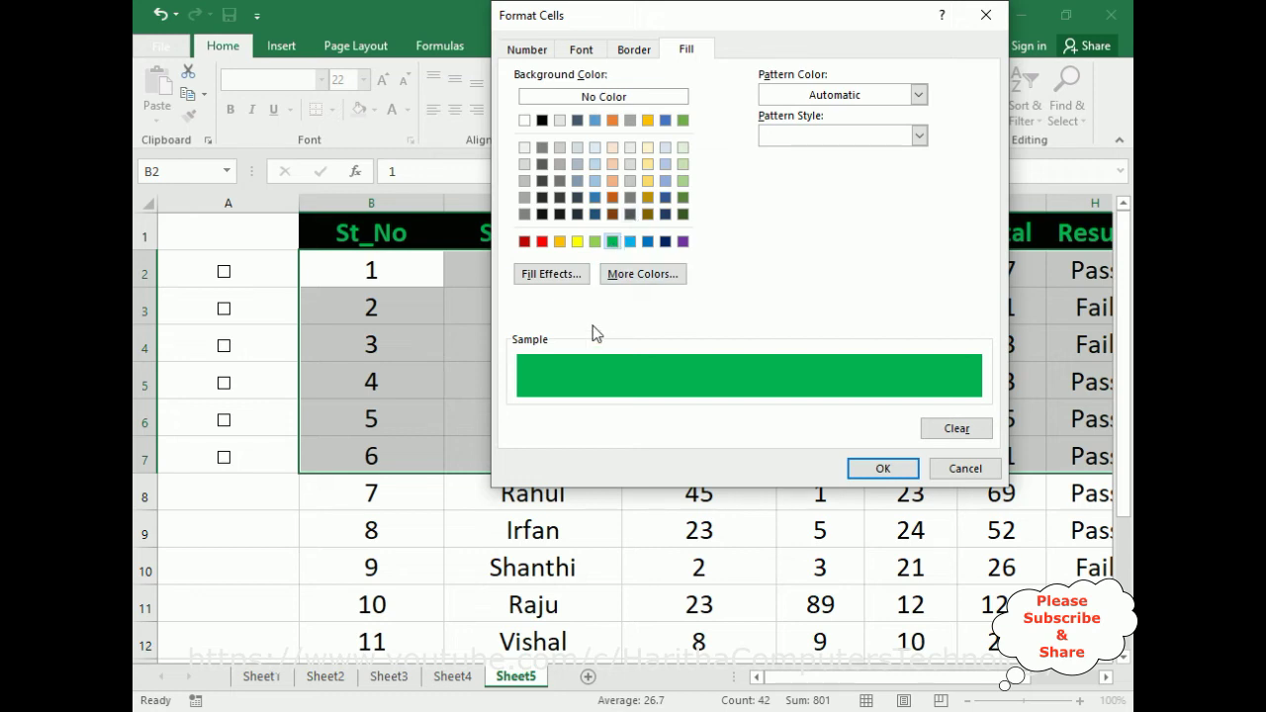
click(580, 49)
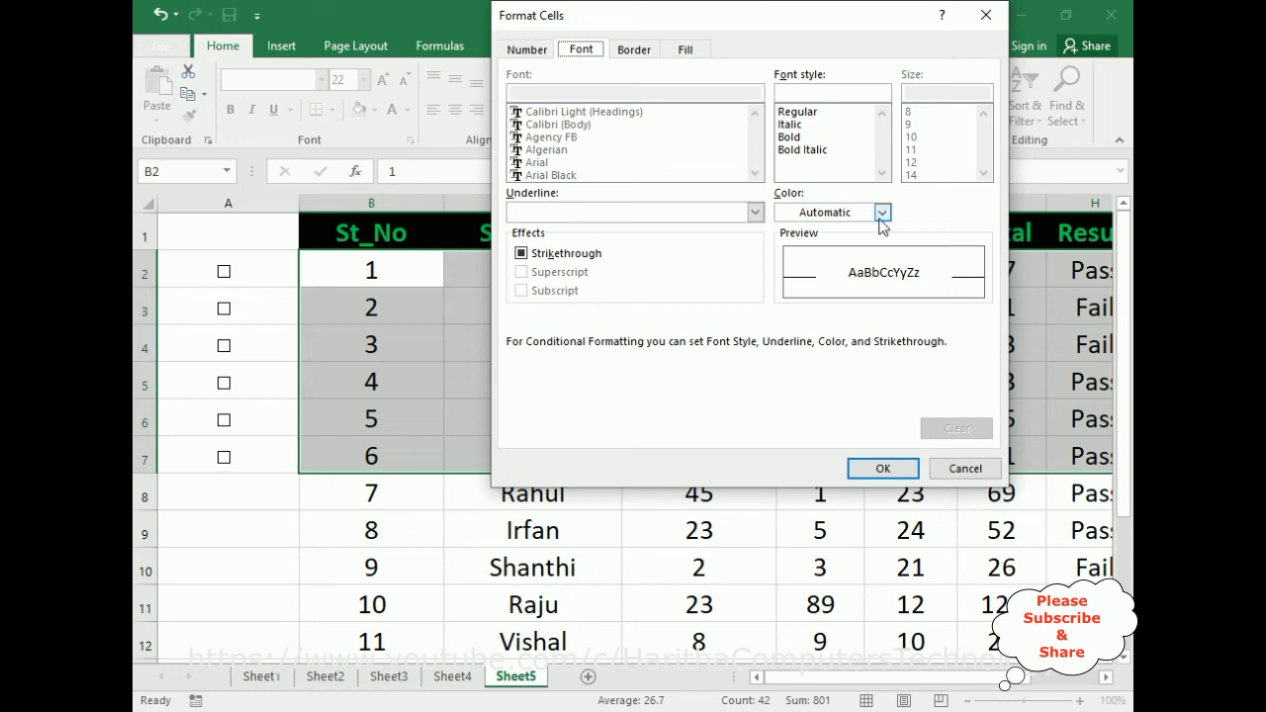
click(791, 138)
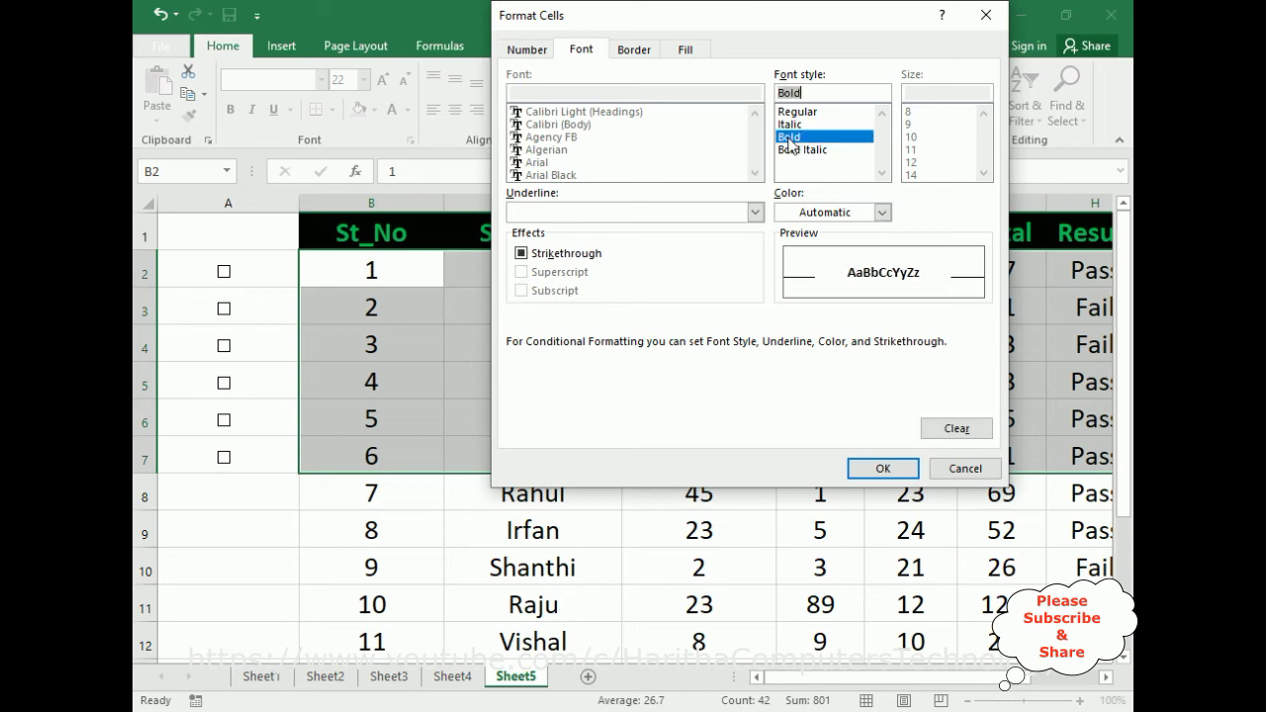
click(882, 213)
click(784, 281)
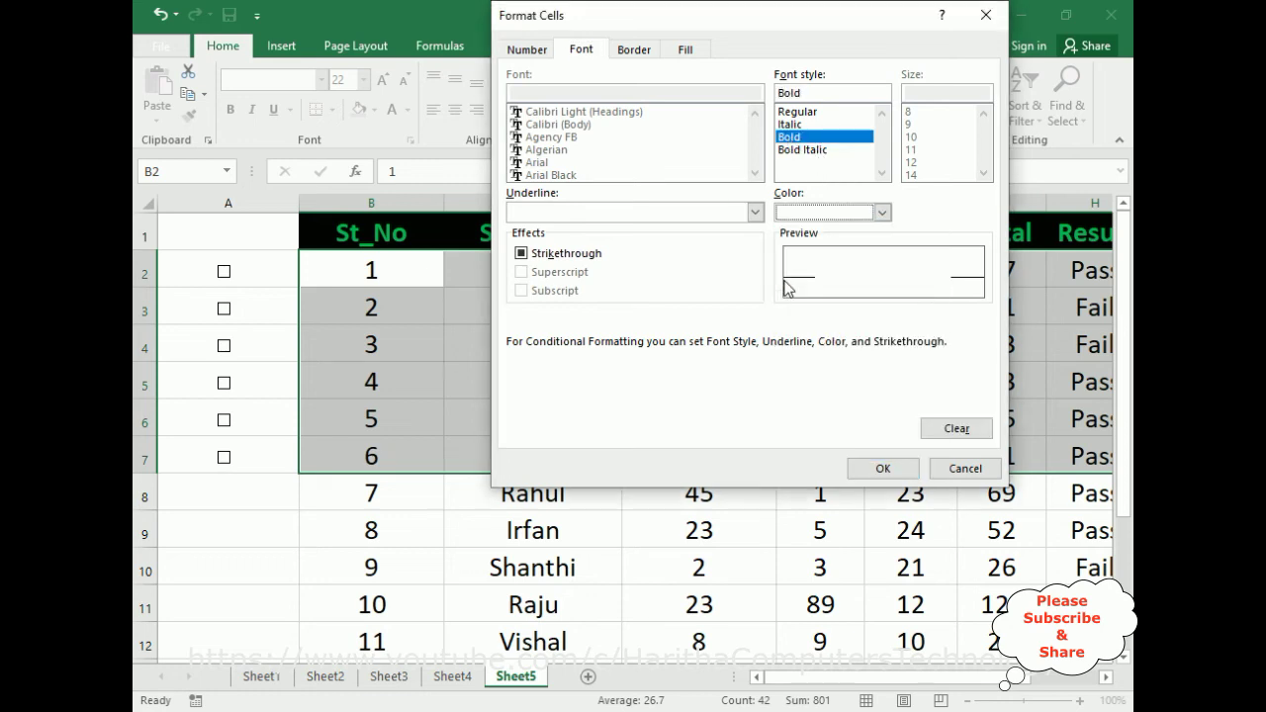
click(880, 469)
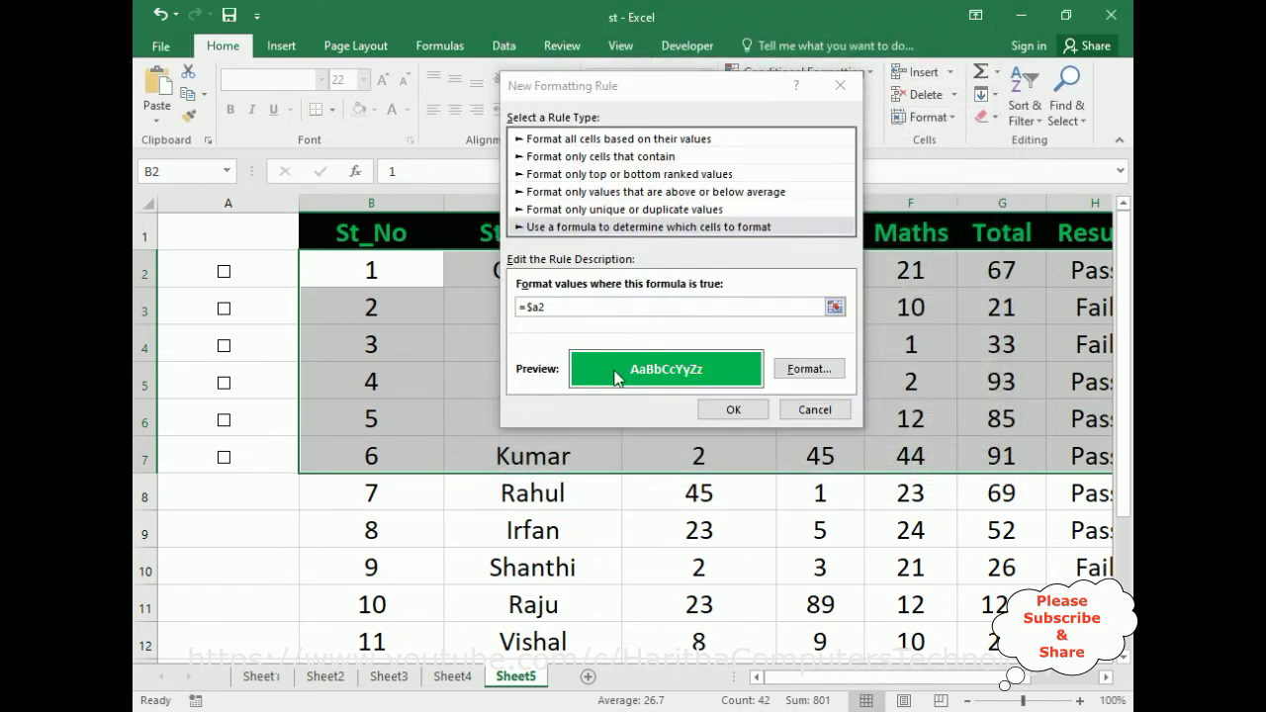
click(726, 408)
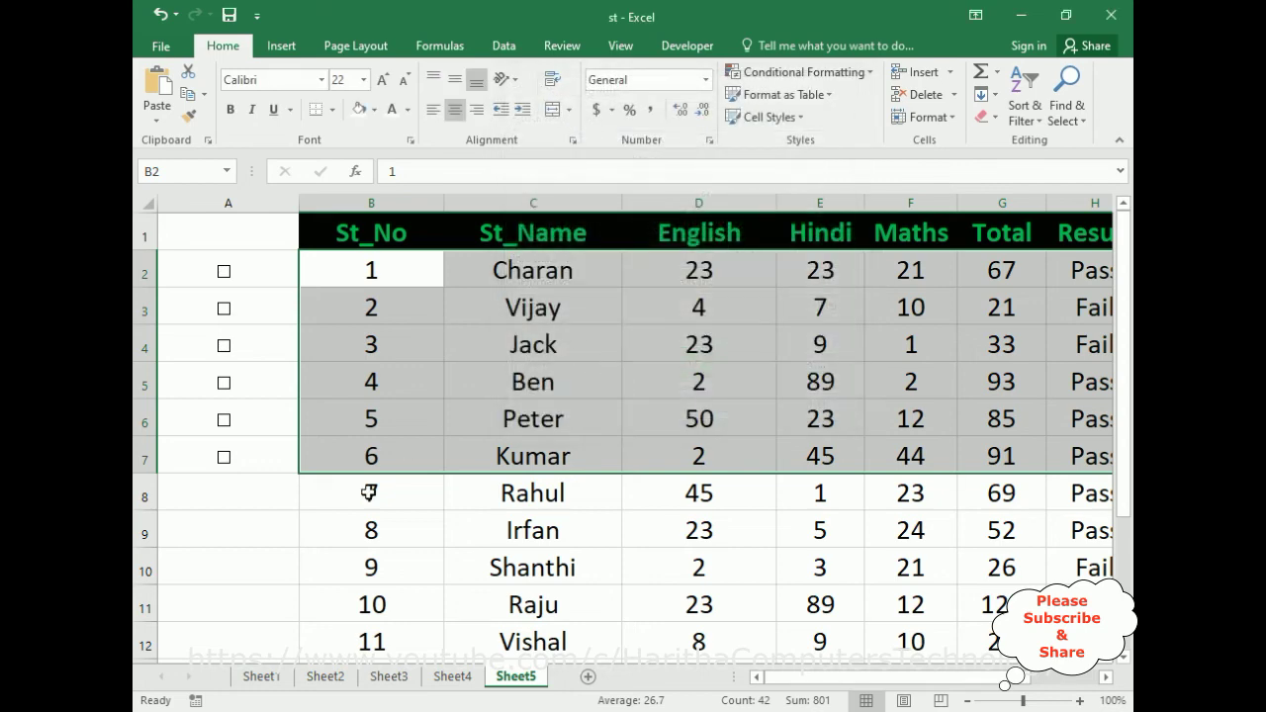
click(272, 510)
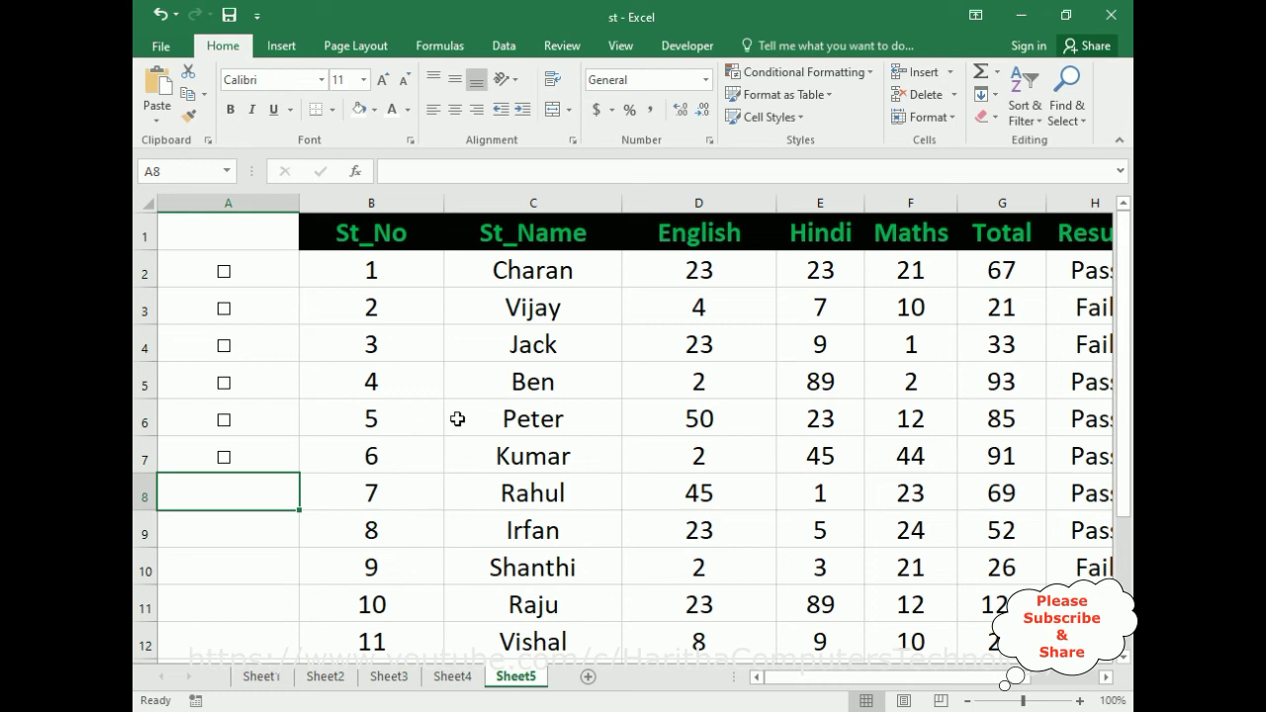
- Test the row highlighting by toggling the checkboxes in rows 3, 5 and 7, leaving them all cleared, and select cell A1
click(223, 385)
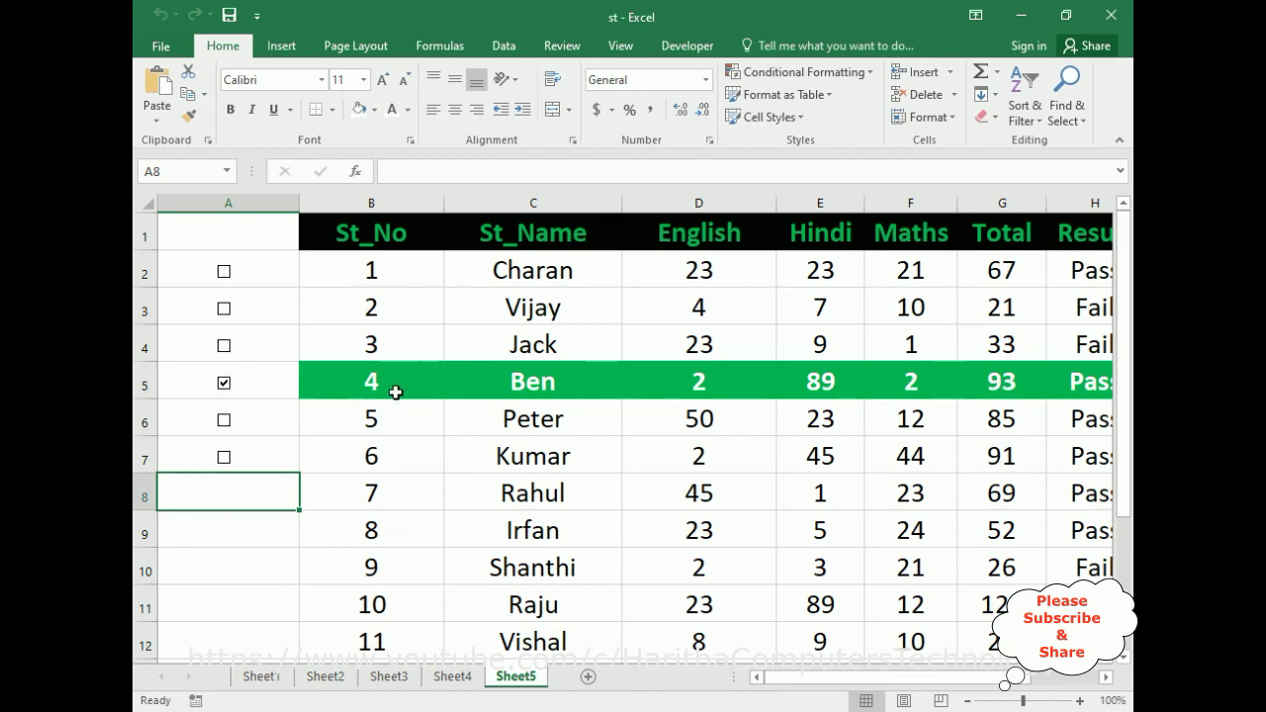
click(225, 389)
click(224, 312)
click(224, 388)
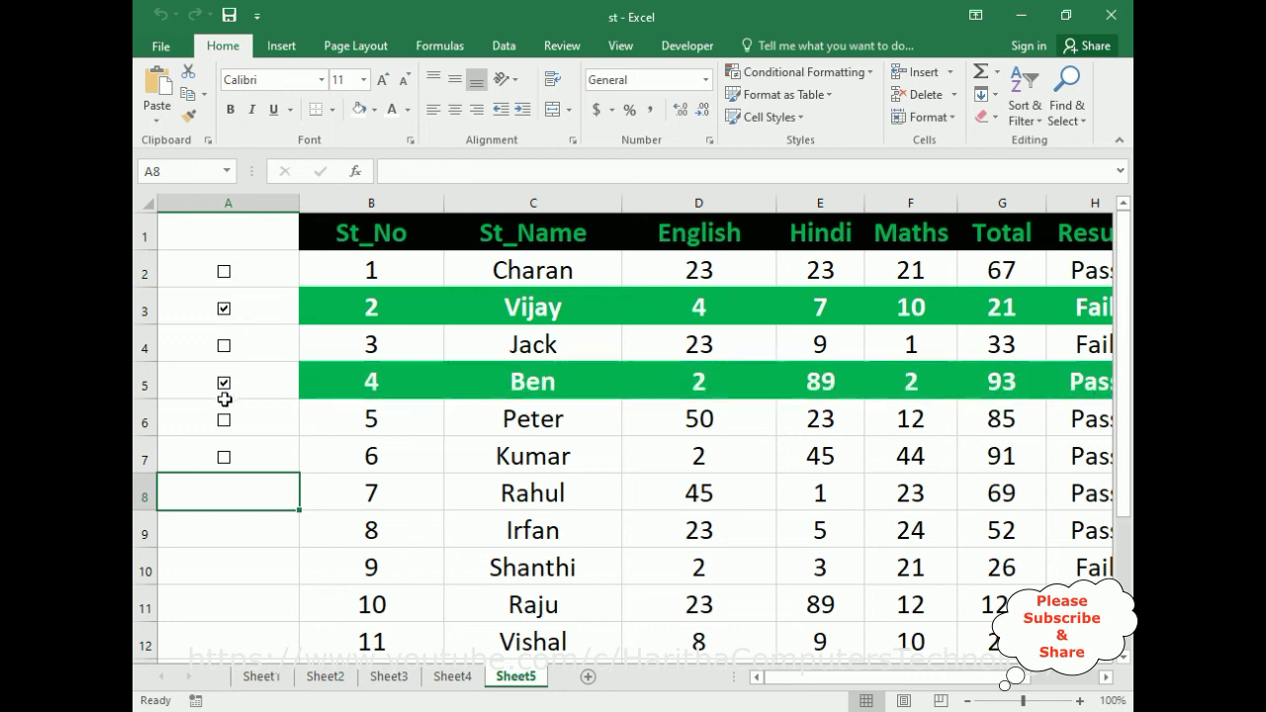
click(226, 460)
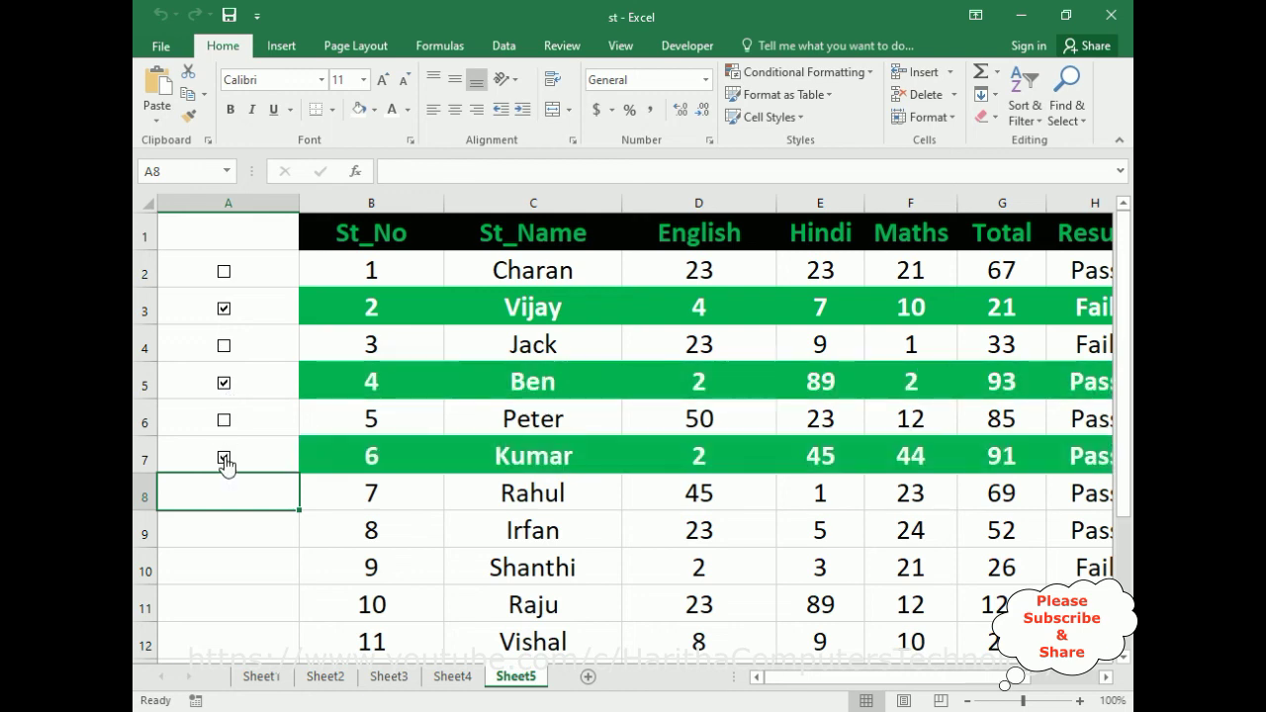
click(226, 457)
click(225, 384)
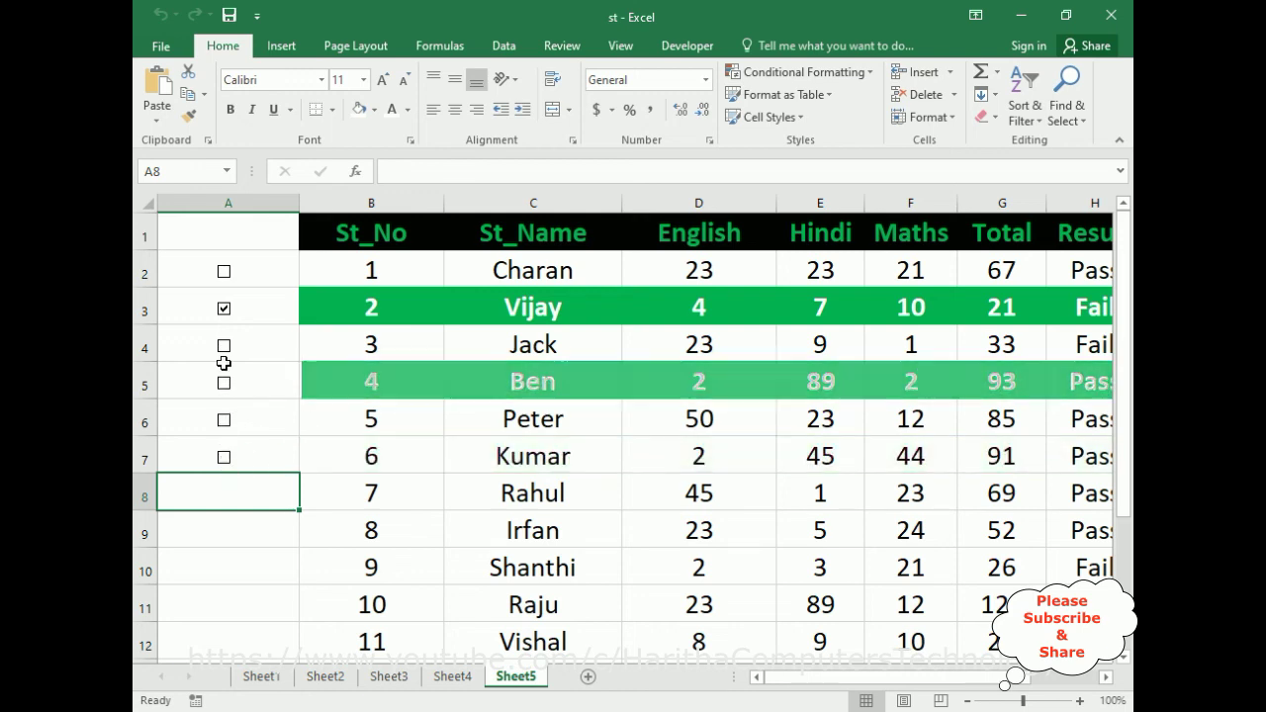
click(226, 311)
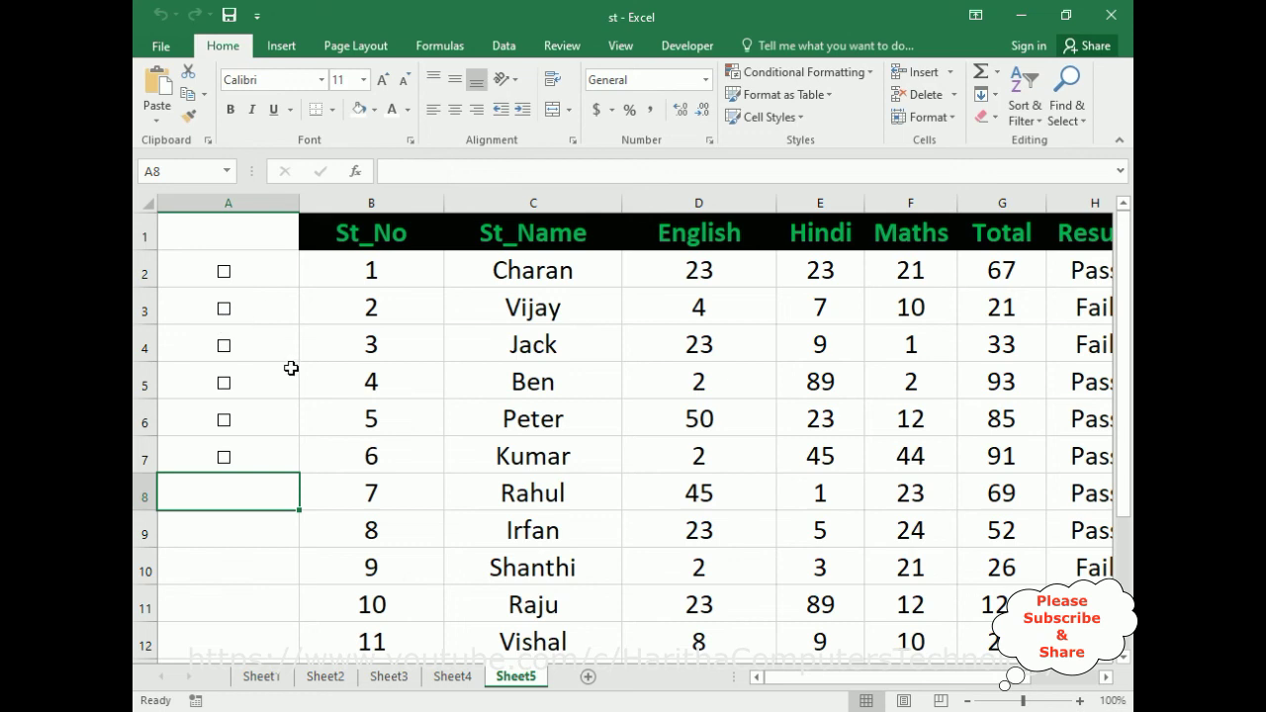
click(222, 231)
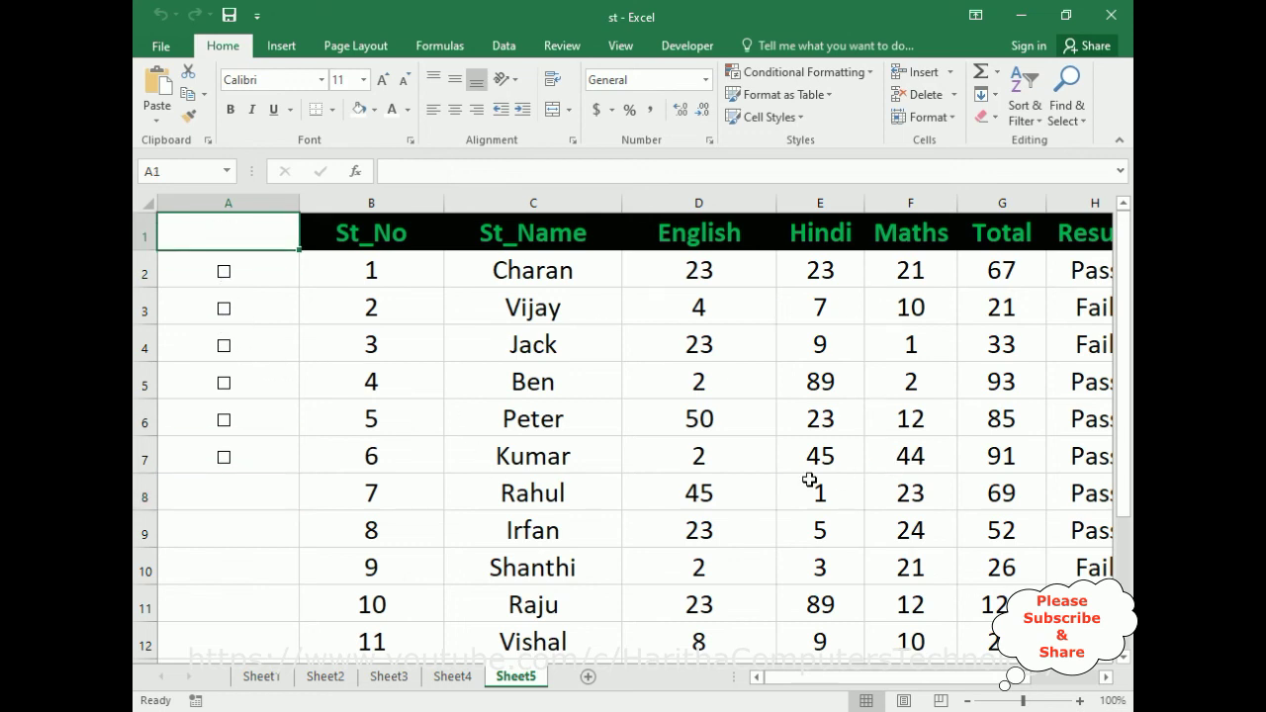
- Retest the highlighting by ticking and clearing row 4, and tick rows 5, 3, 7 and 2 before clearing them all
click(225, 347)
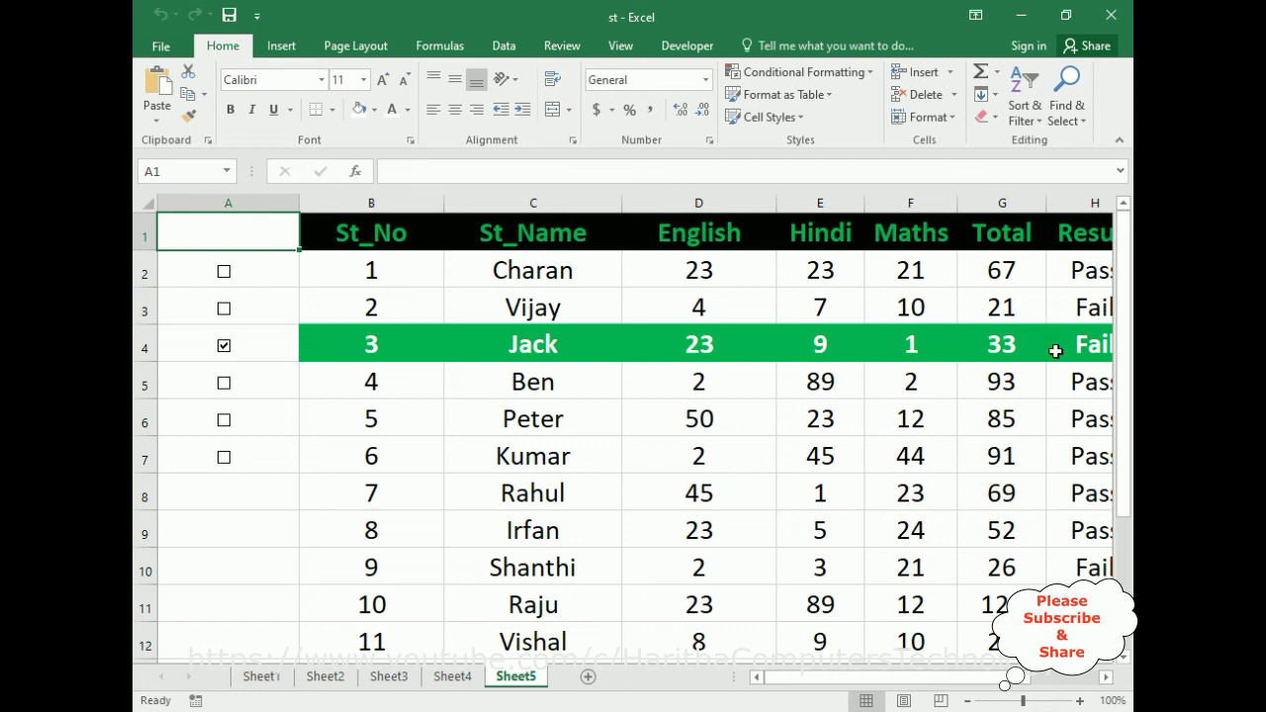
click(224, 347)
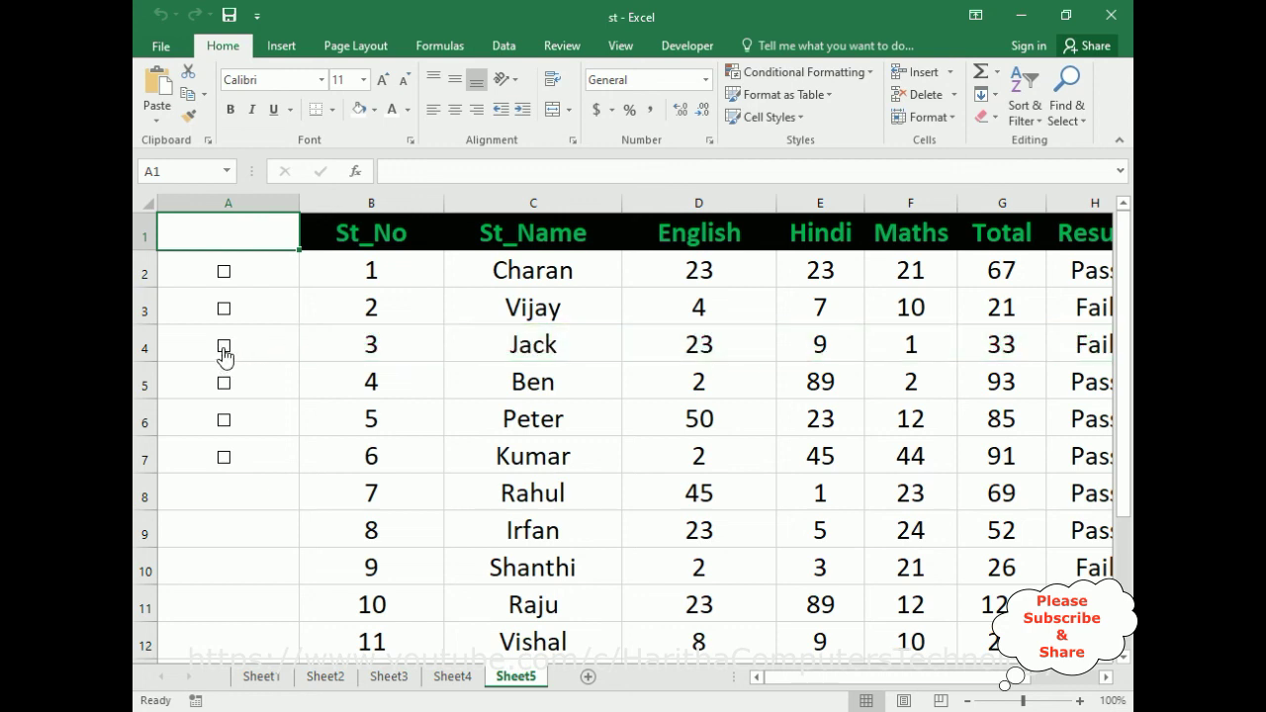
click(223, 382)
click(225, 310)
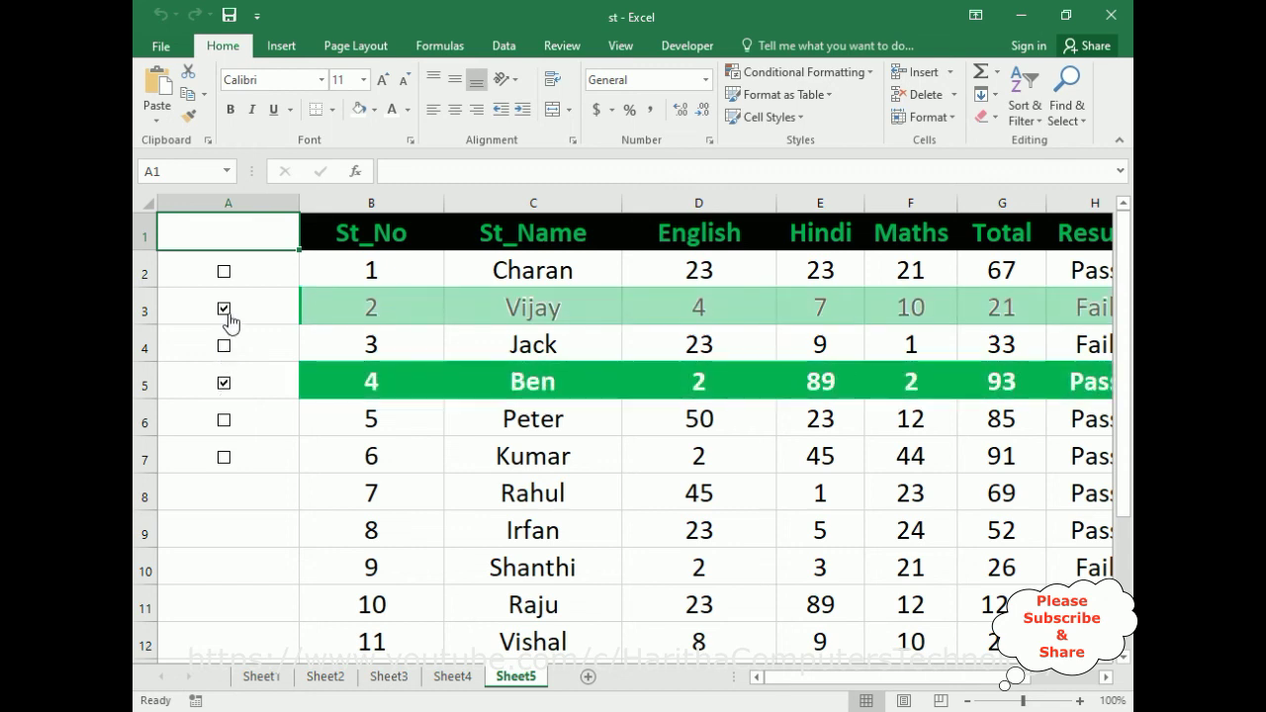
click(224, 459)
click(223, 272)
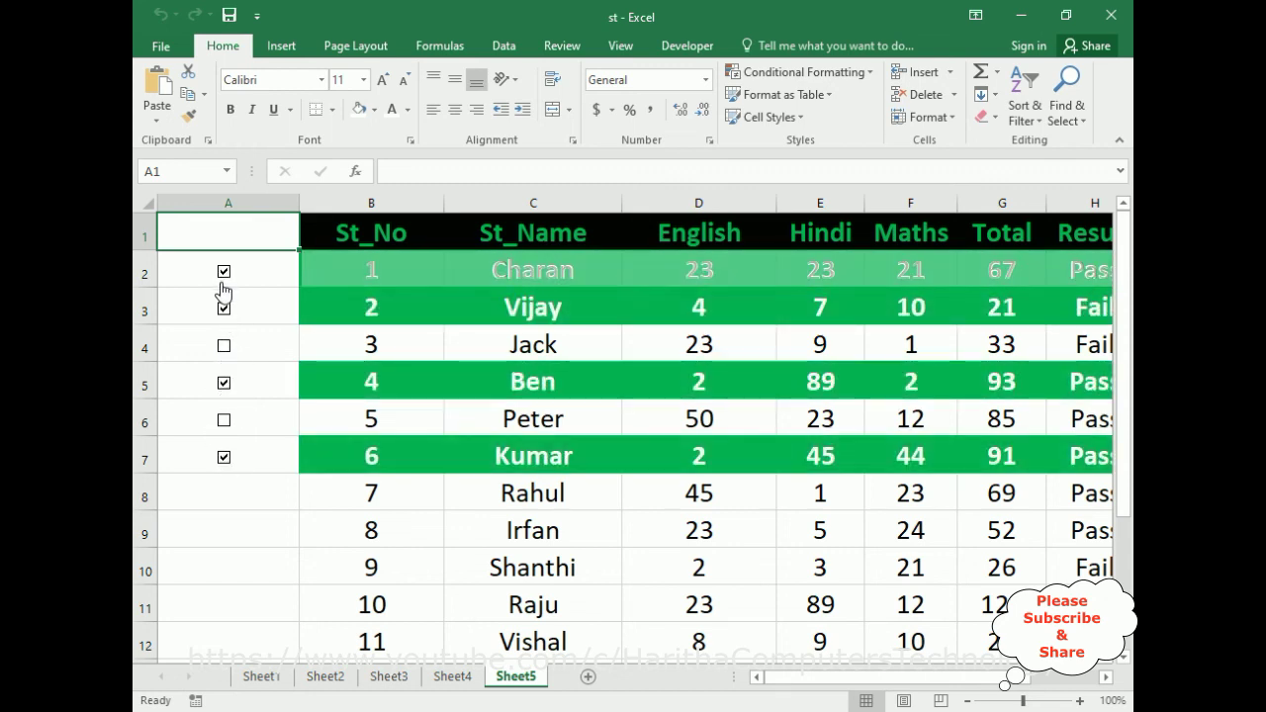
click(224, 272)
click(223, 308)
click(224, 382)
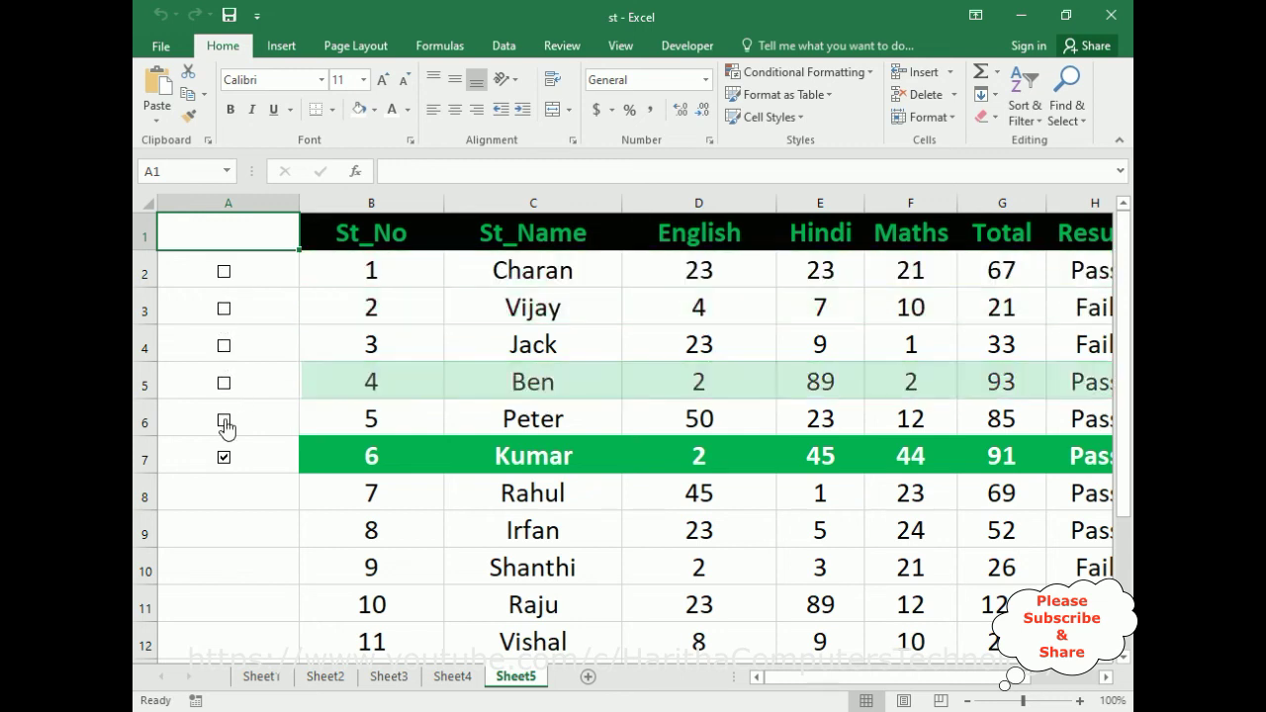
click(225, 458)
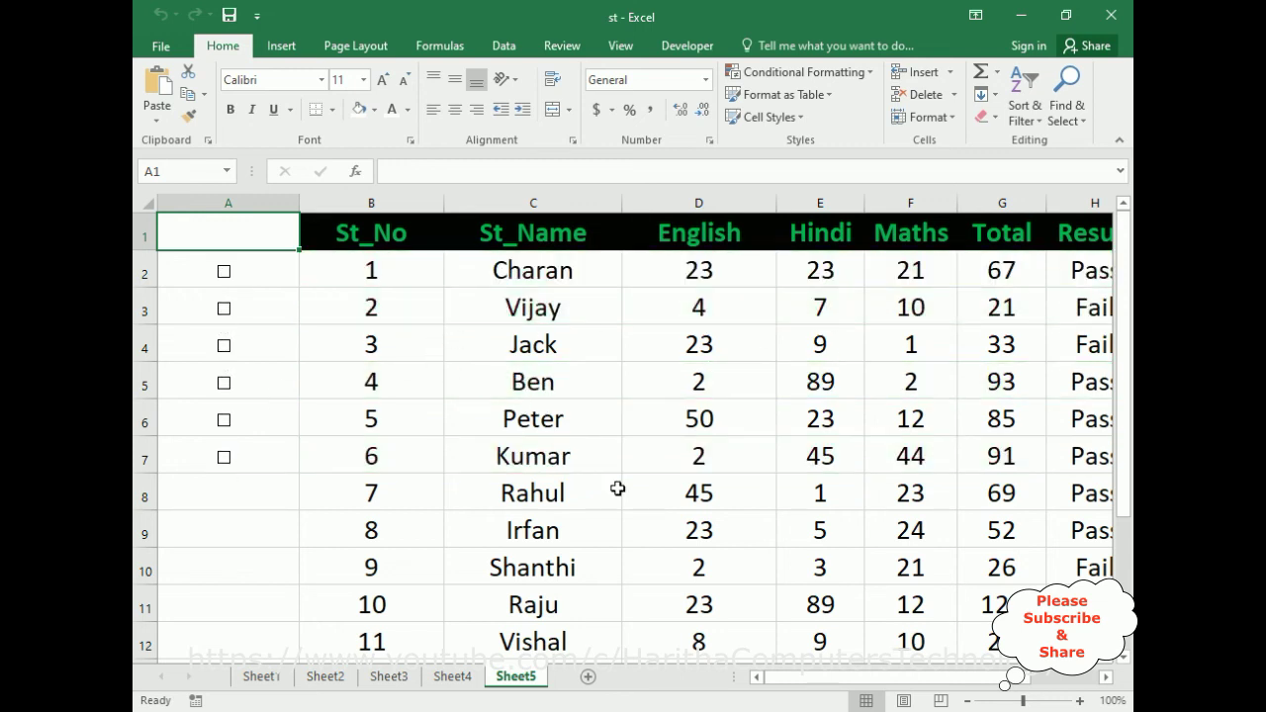